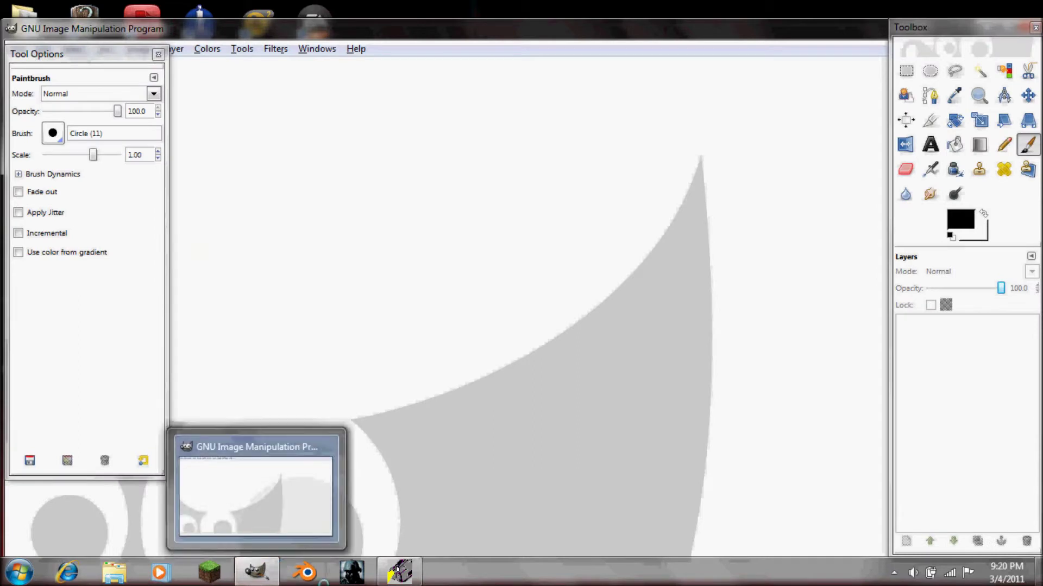
- Maximize the empty GIMP main window so it fills the whole screen
drag(410, 31, 410, 7)
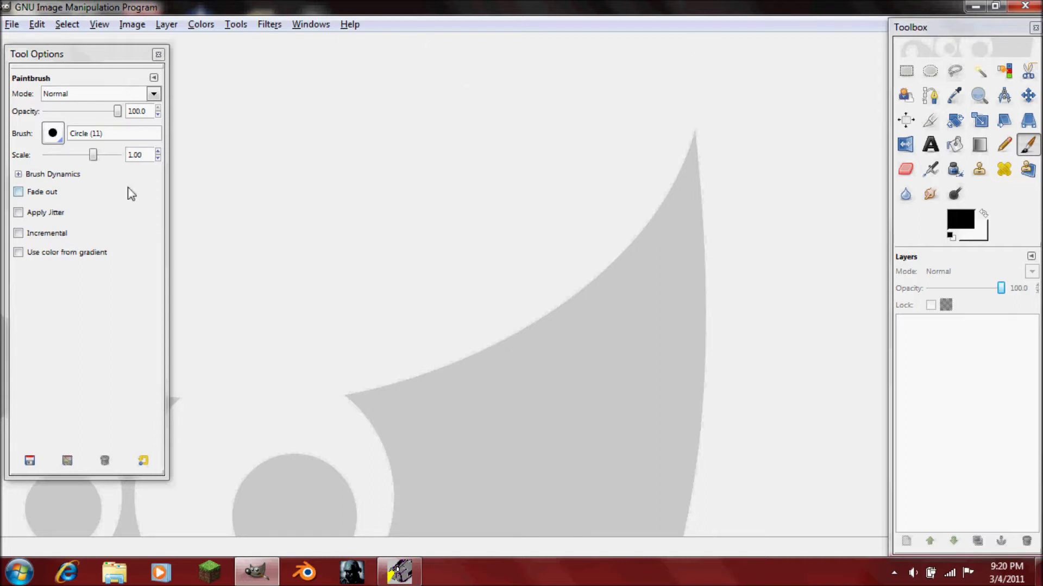
- Open Snapshot_20110205_1.jpg from the Documents > Webcam folder
click(12, 24)
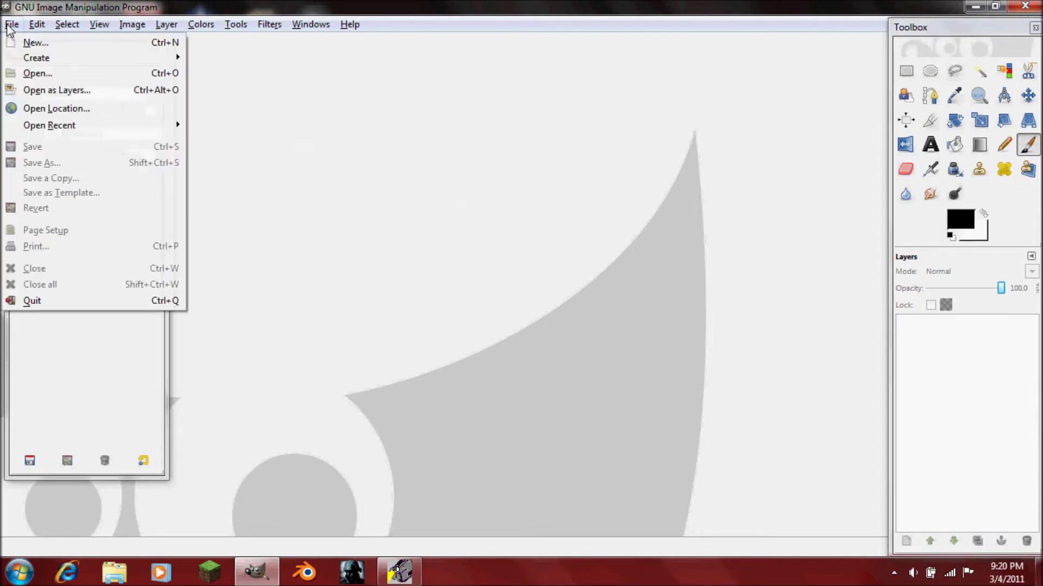
click(28, 74)
scroll(470, 302, down, 3)
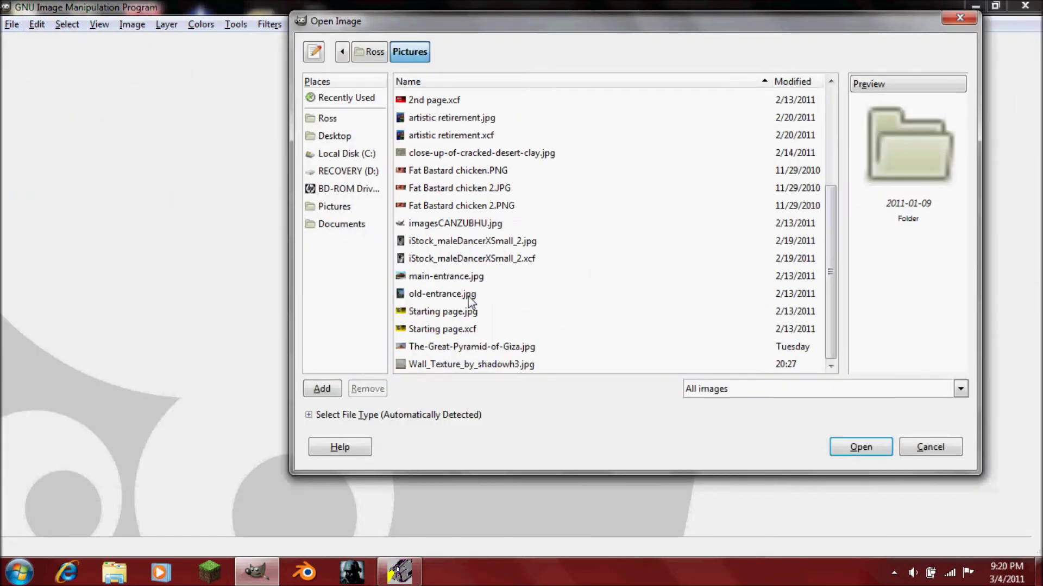
click(340, 223)
scroll(502, 291, down, 3)
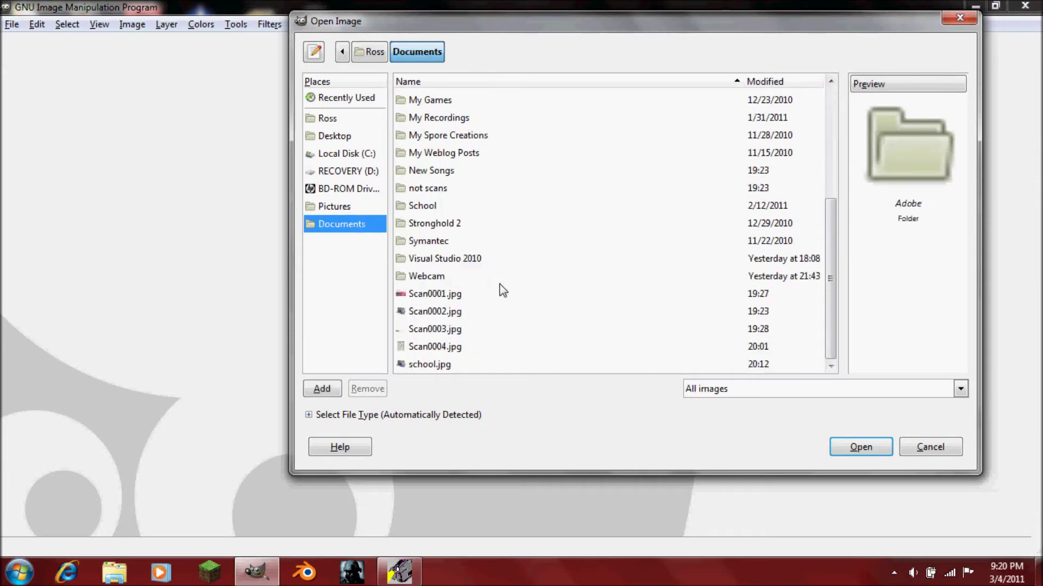
double_click(492, 270)
scroll(477, 239, down, 4)
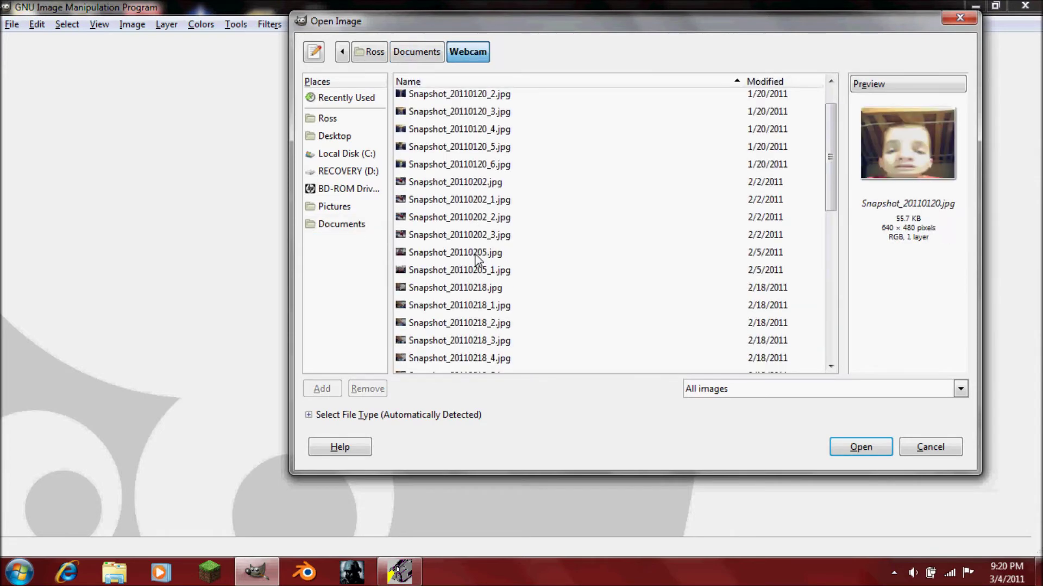
click(484, 283)
key(Up)
key(Up)
key(Up)
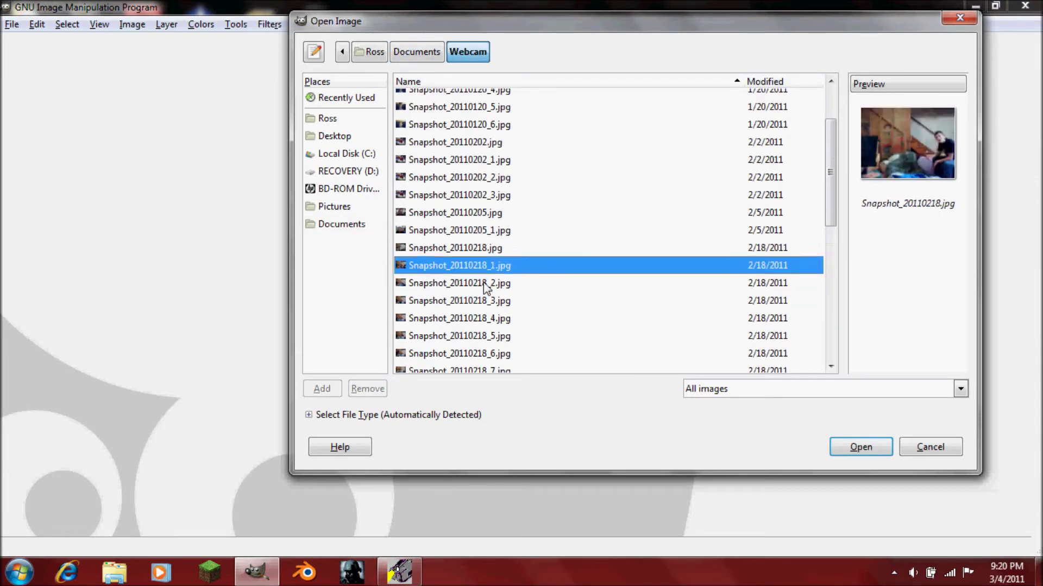
key(Down)
key(Up)
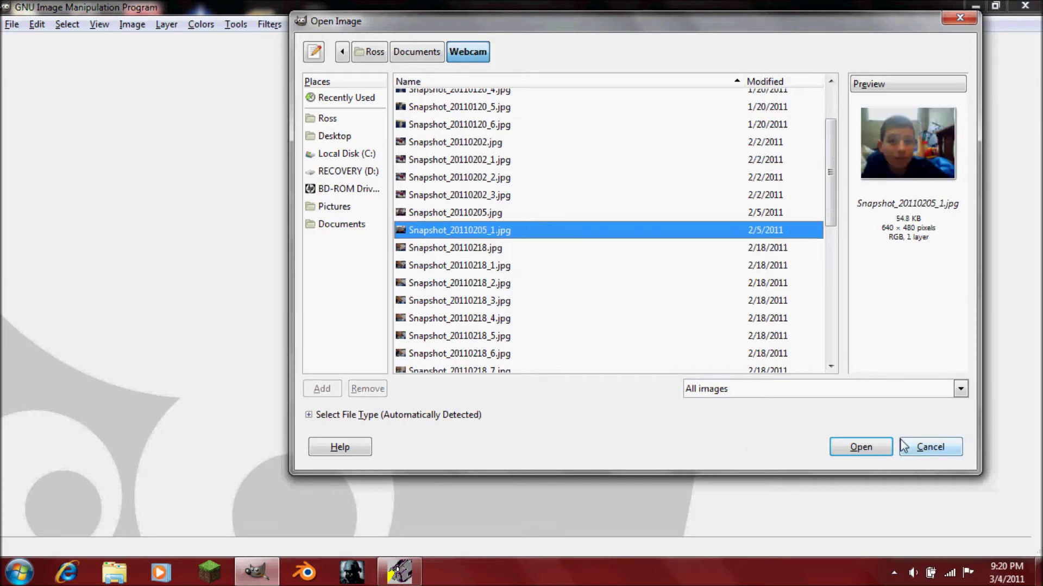
click(878, 444)
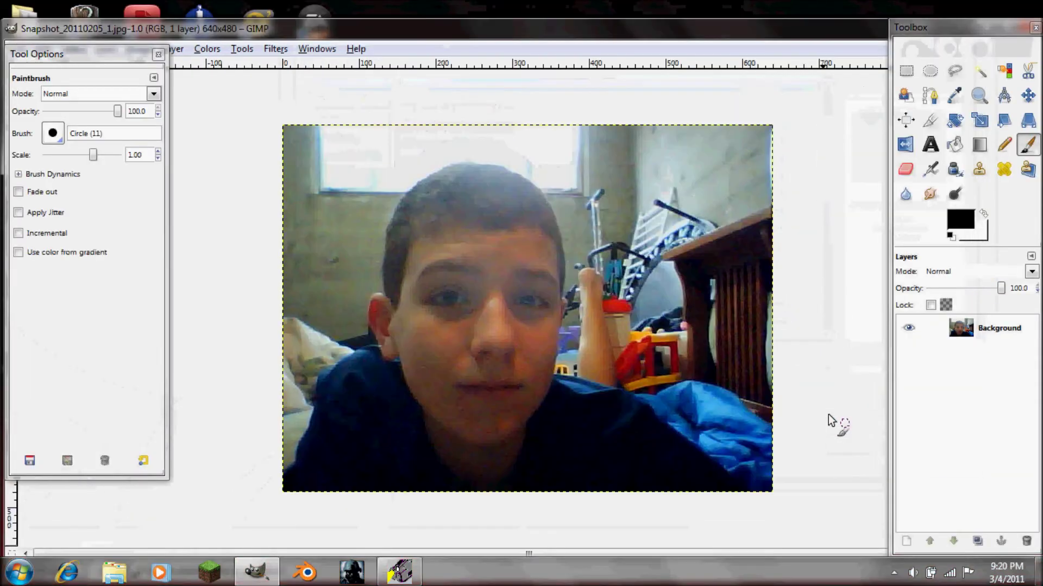
- Maximize the image window and add Wall_Texture_by_shadowh3.jpg from Pictures as a new layer
drag(600, 30, 595, 4)
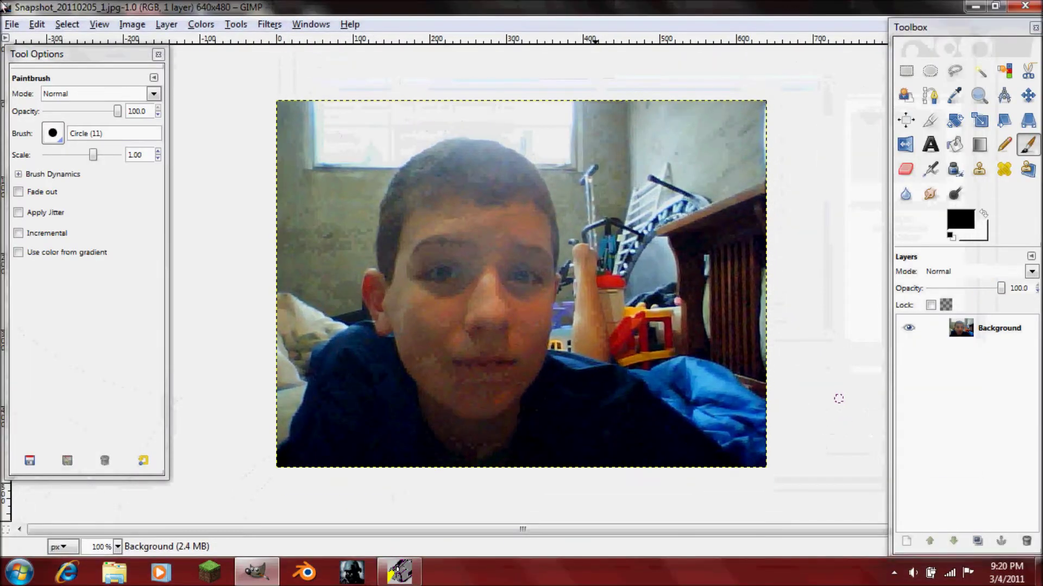
click(13, 24)
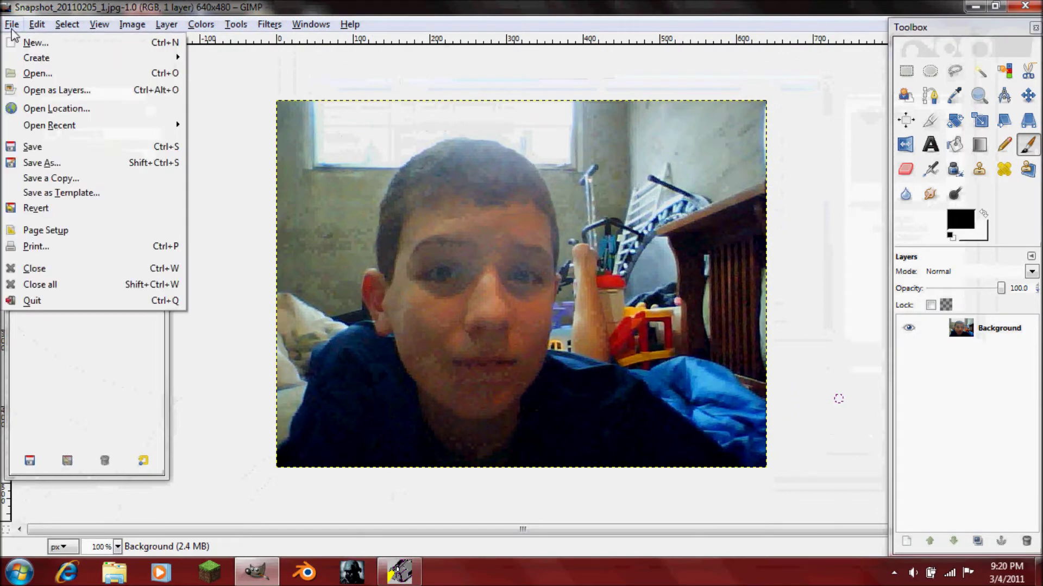
click(49, 95)
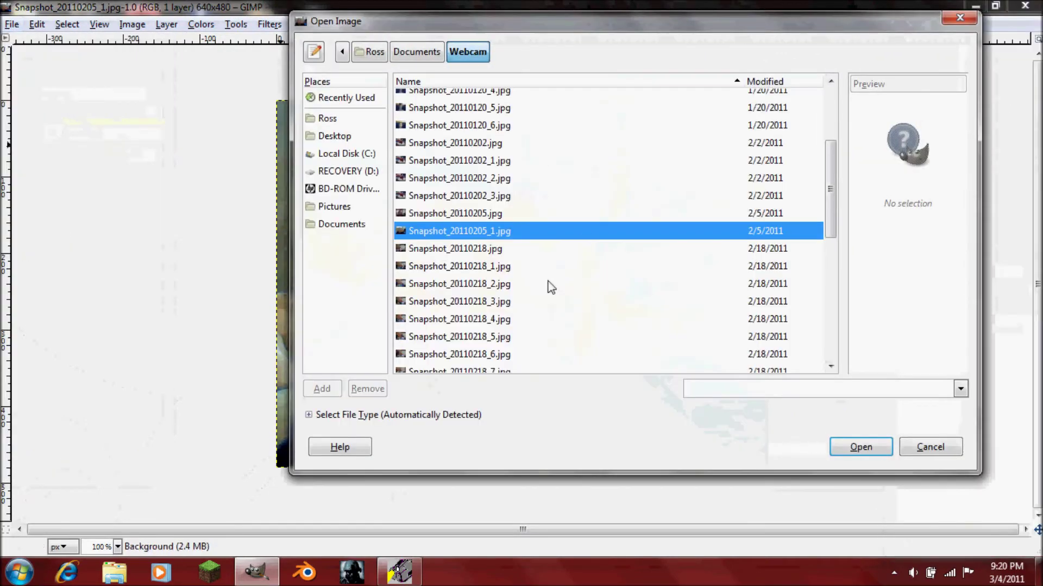
click(335, 207)
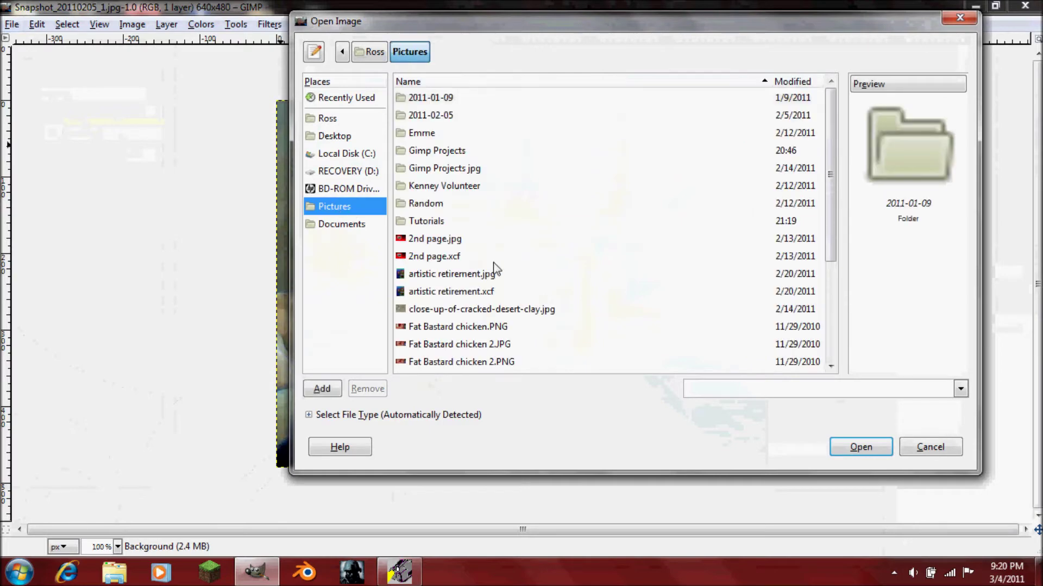
click(460, 224)
click(461, 242)
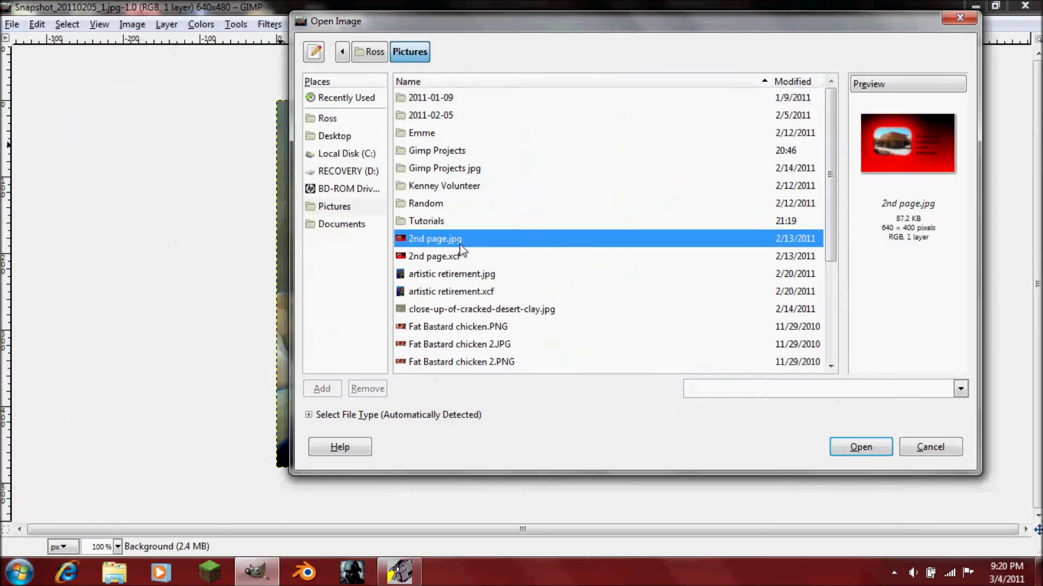
scroll(459, 261, down, 5)
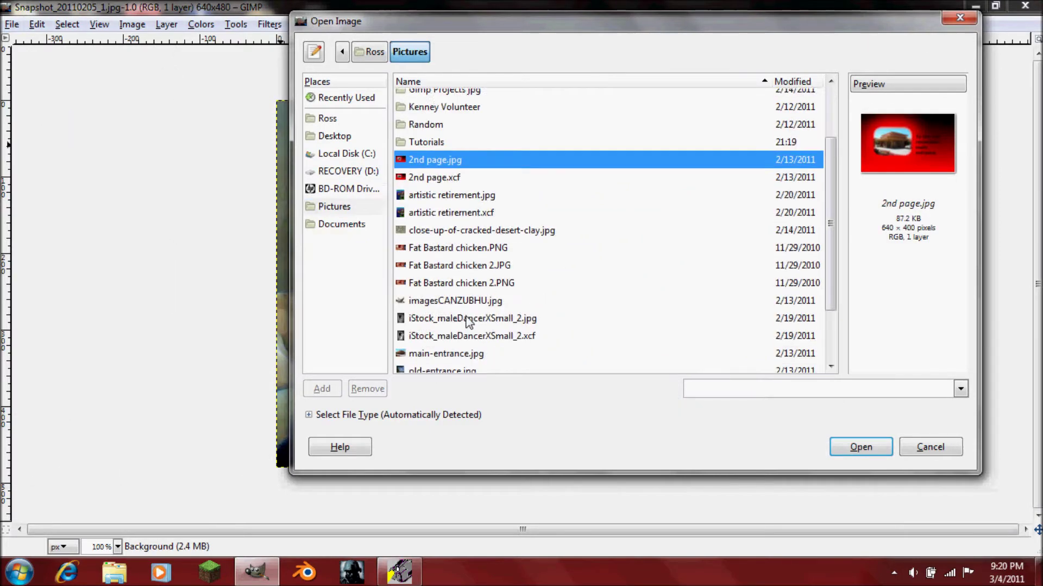
click(455, 365)
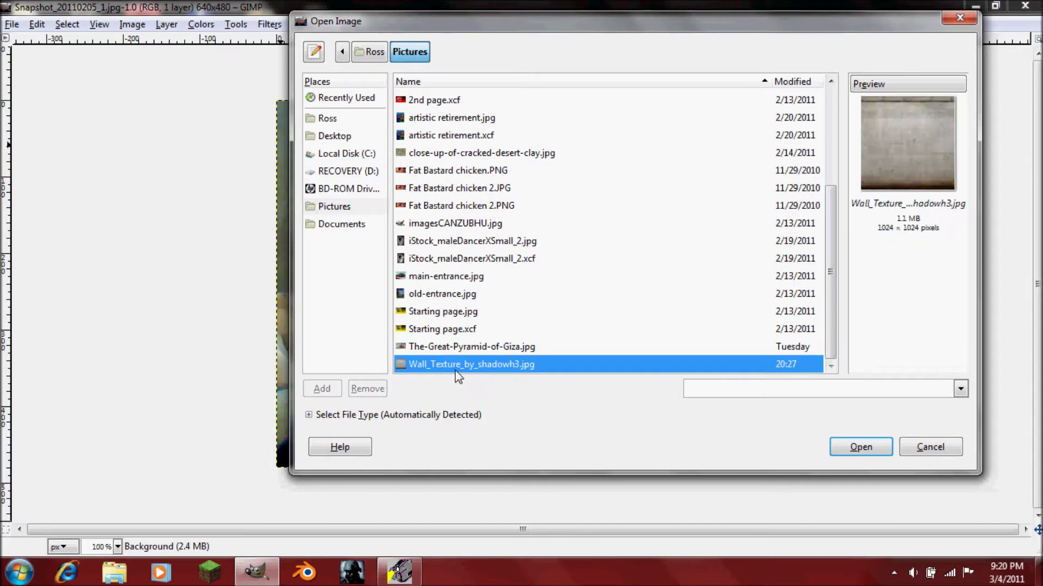
click(877, 449)
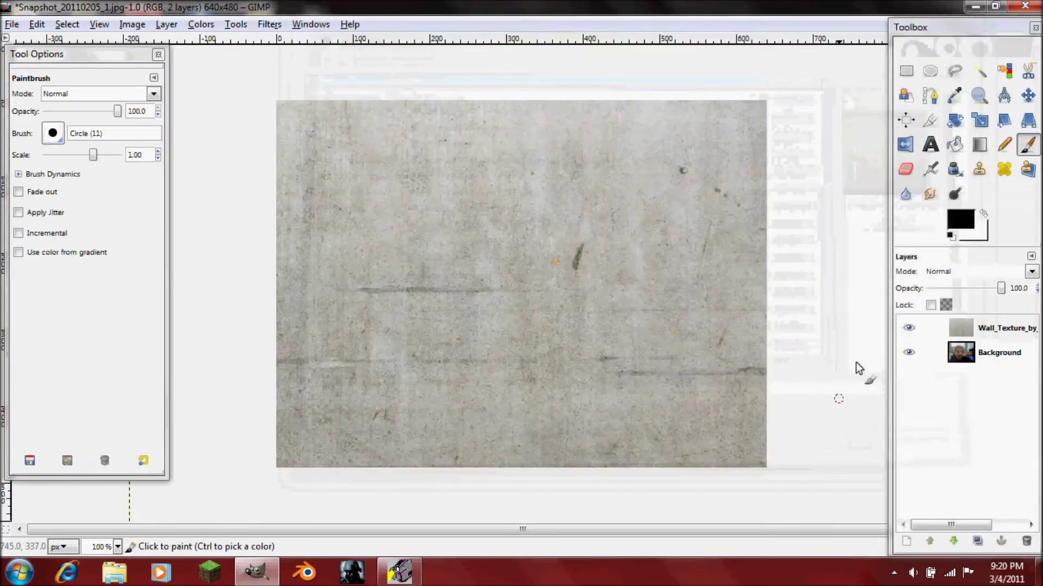
- Move the wall texture below Background, add an alpha channel to Background, and pick Scissors Select
drag(1001, 341, 975, 380)
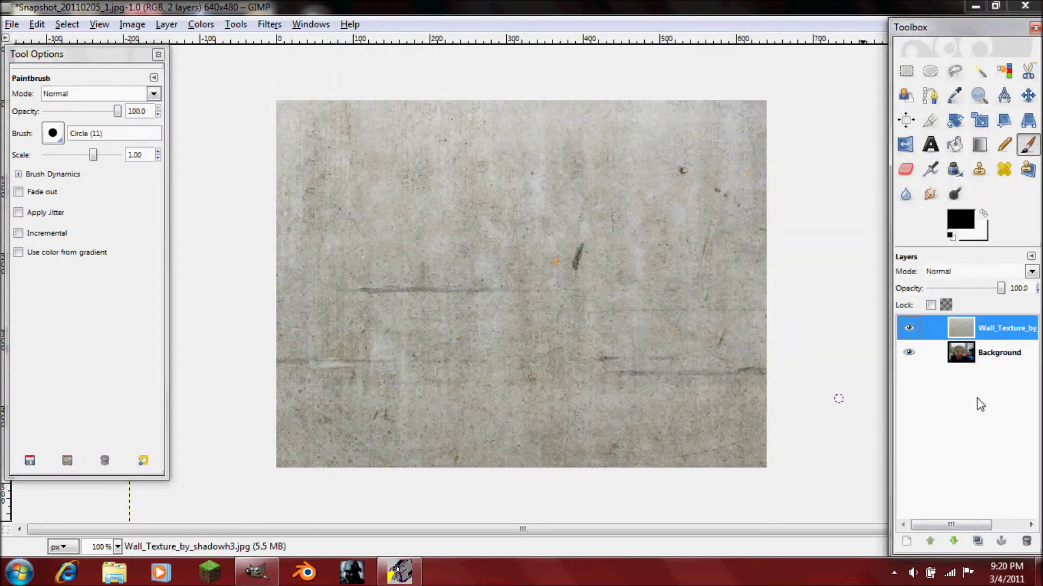
click(956, 541)
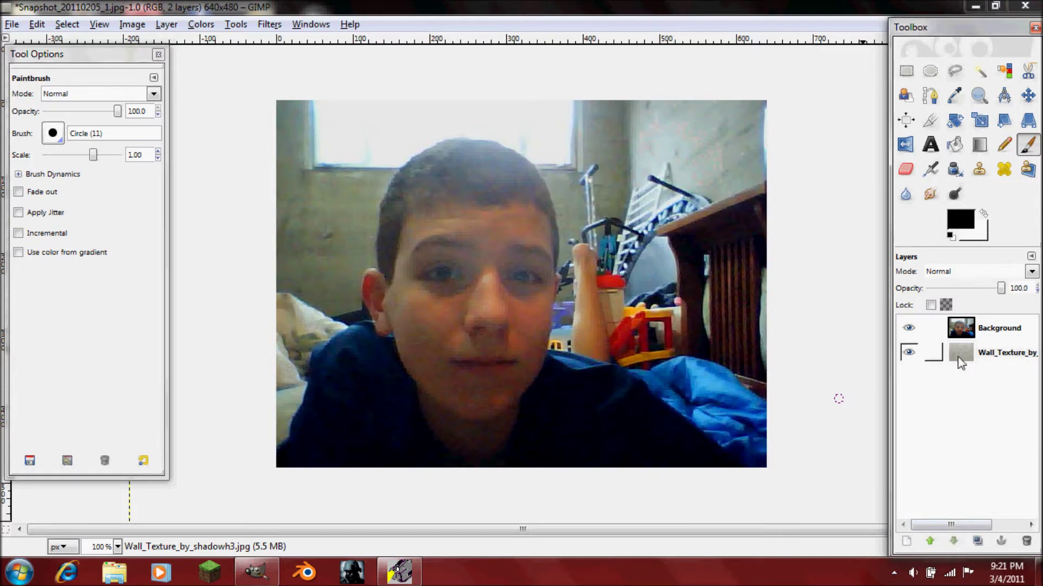
click(977, 324)
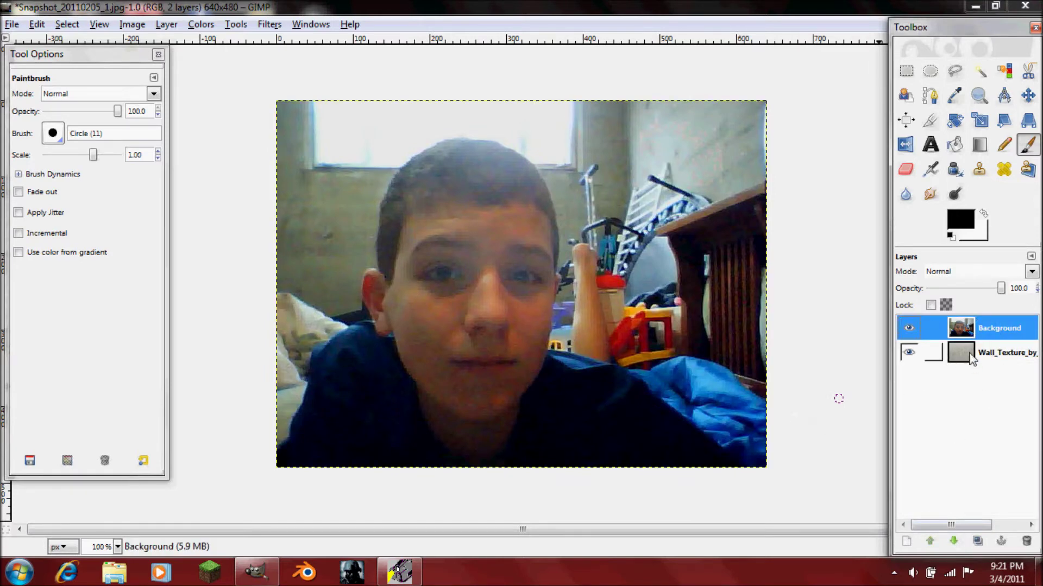
right_click(974, 333)
click(904, 322)
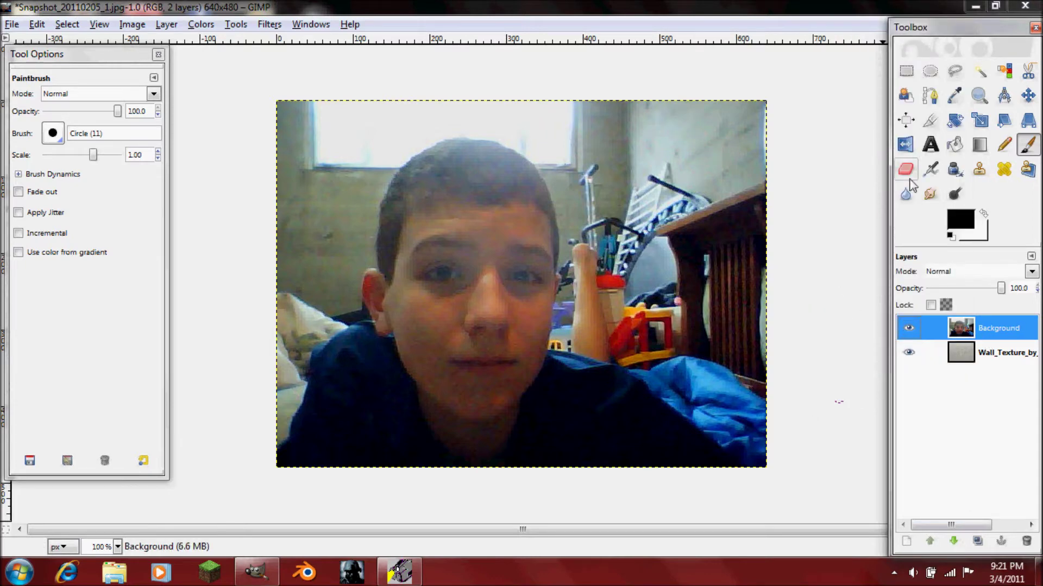
click(1026, 74)
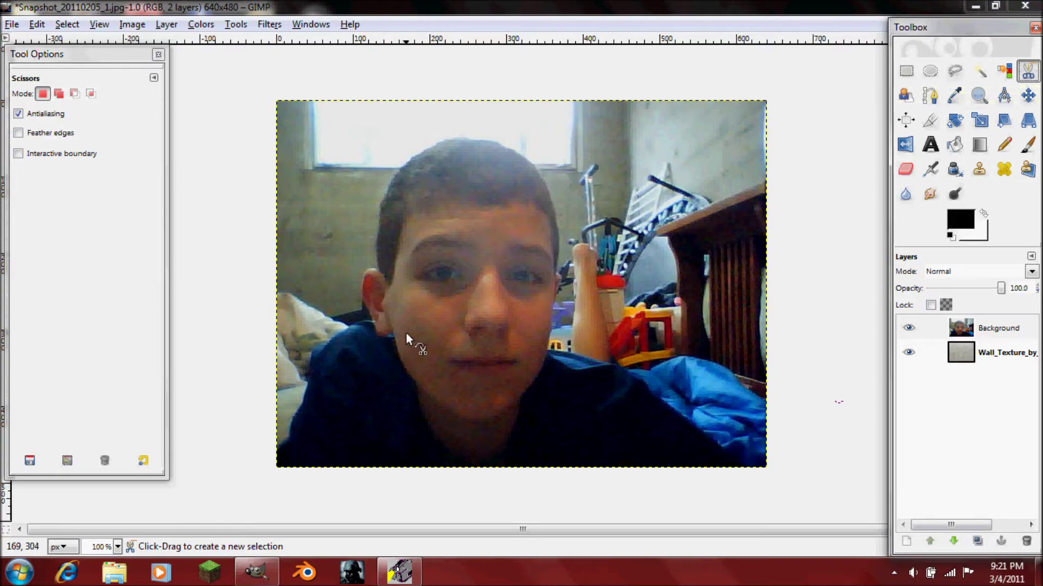
- Zoom in and place scissors points along the hair and top of the head
scroll(406, 333, up, 1)
scroll(399, 319, down, 1)
scroll(394, 313, up, 1)
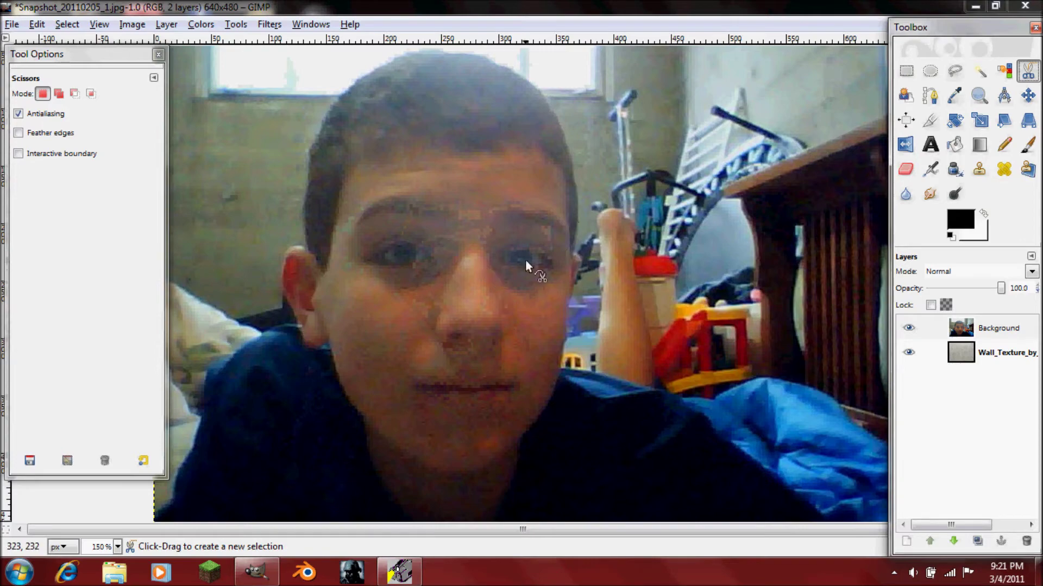
scroll(405, 383, up, 2)
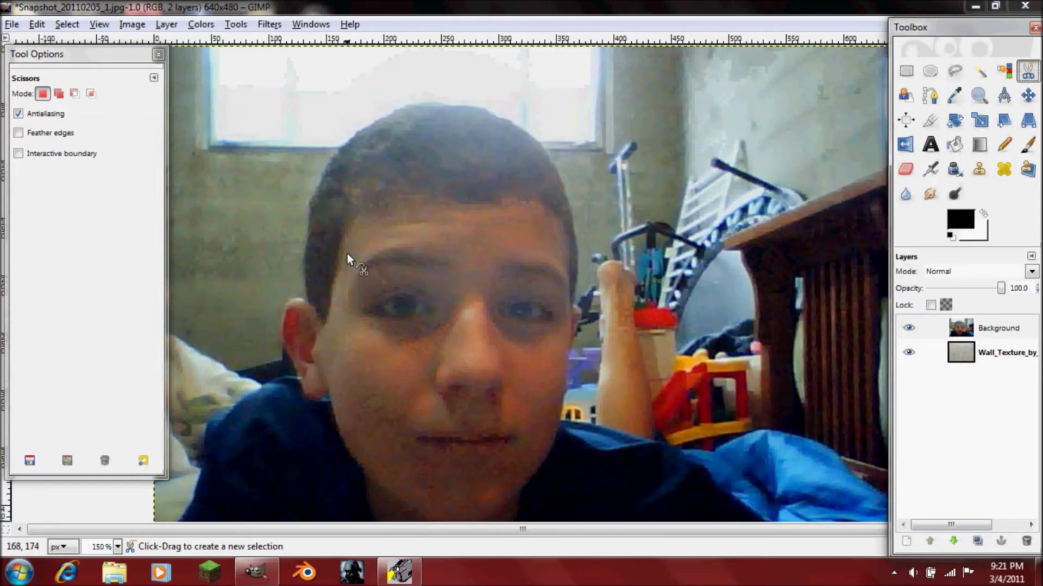
click(357, 130)
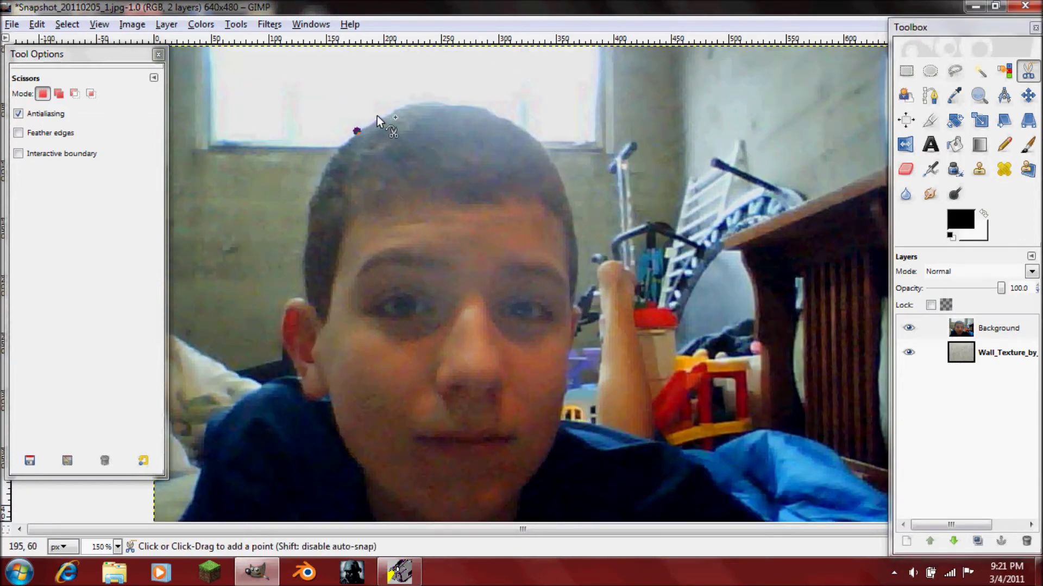
click(400, 107)
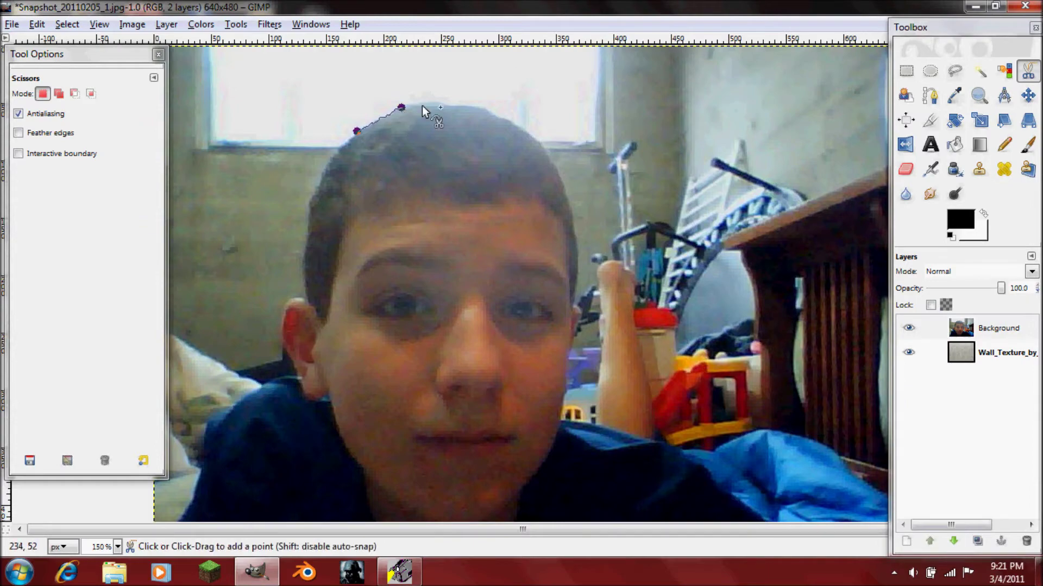
click(455, 106)
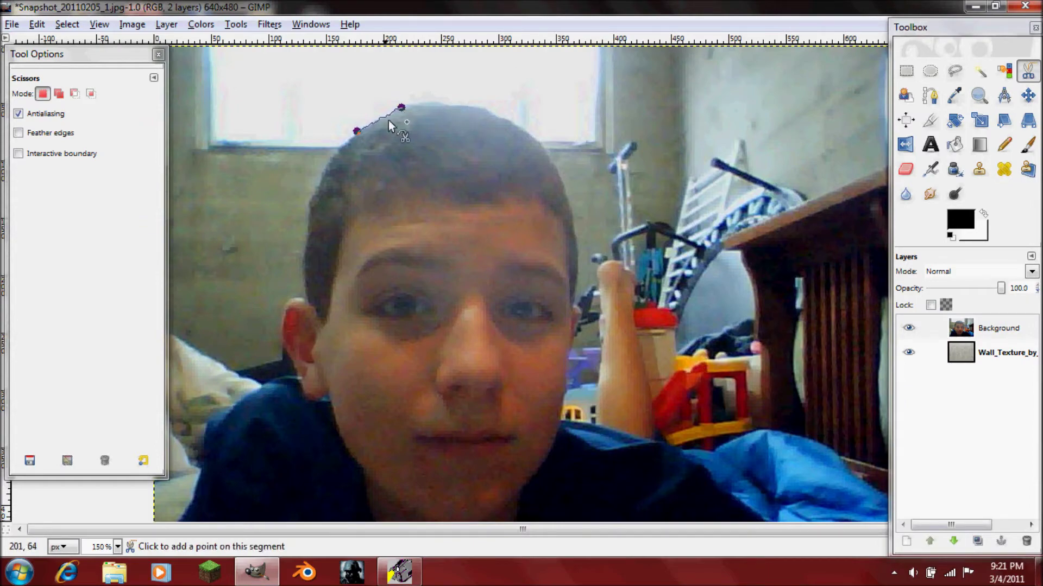
ctrl+scroll(467, 109, up, 5)
click(644, 204)
click(781, 233)
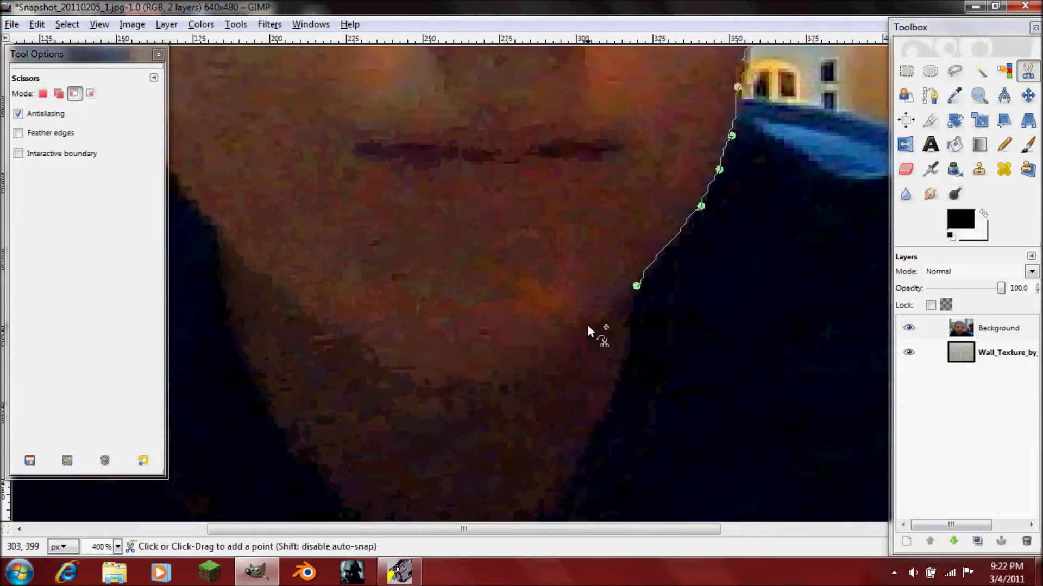
- Trace down the jaw, around the chin and up the left side, then close the outline into a selection
click(622, 366)
click(533, 465)
click(384, 495)
click(226, 263)
ctrl+scroll(233, 272, up, 2)
click(396, 218)
scroll(287, 299, up, 4)
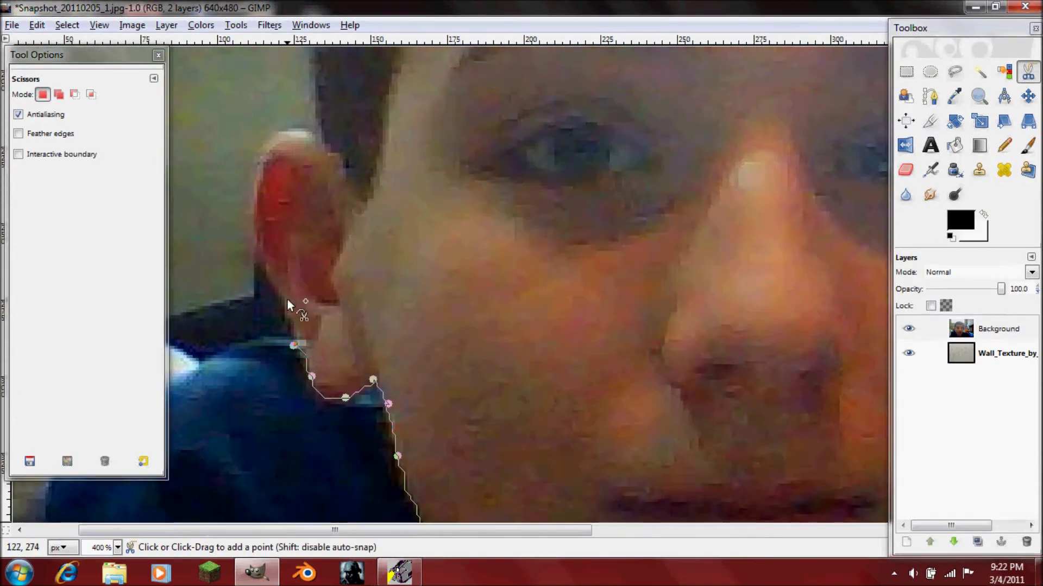
scroll(337, 144, up, 10)
click(418, 298)
click(640, 210)
click(570, 280)
ctrl+scroll(572, 268, down, 4)
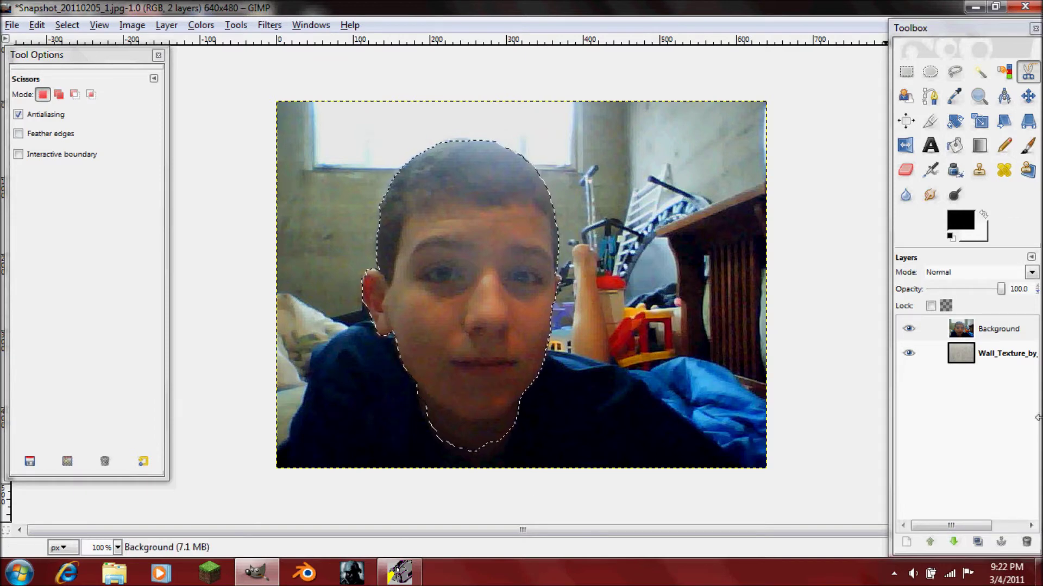
- Invert the head selection on the photo layer and delete the room background
click(955, 360)
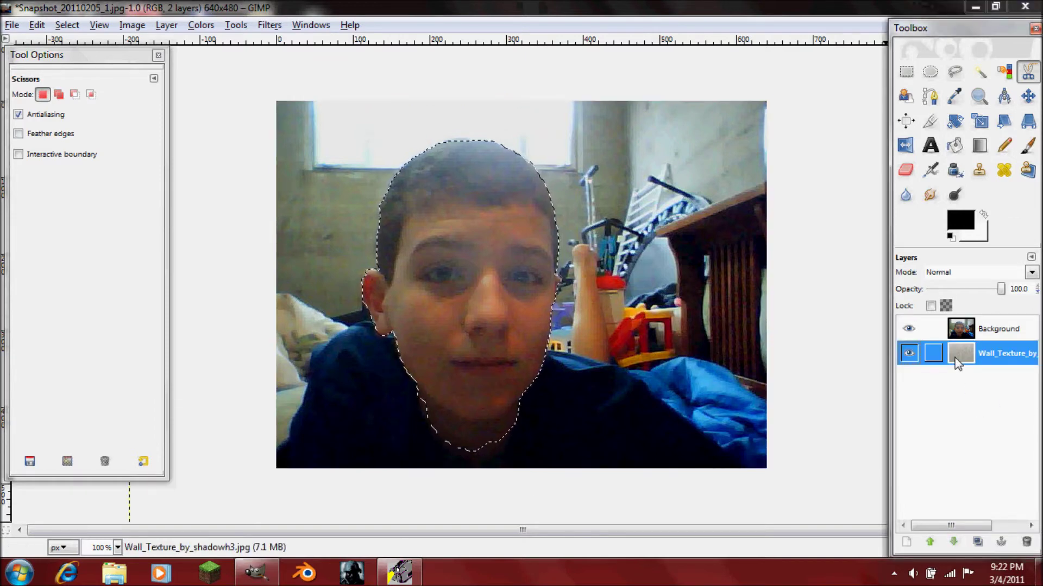
click(961, 328)
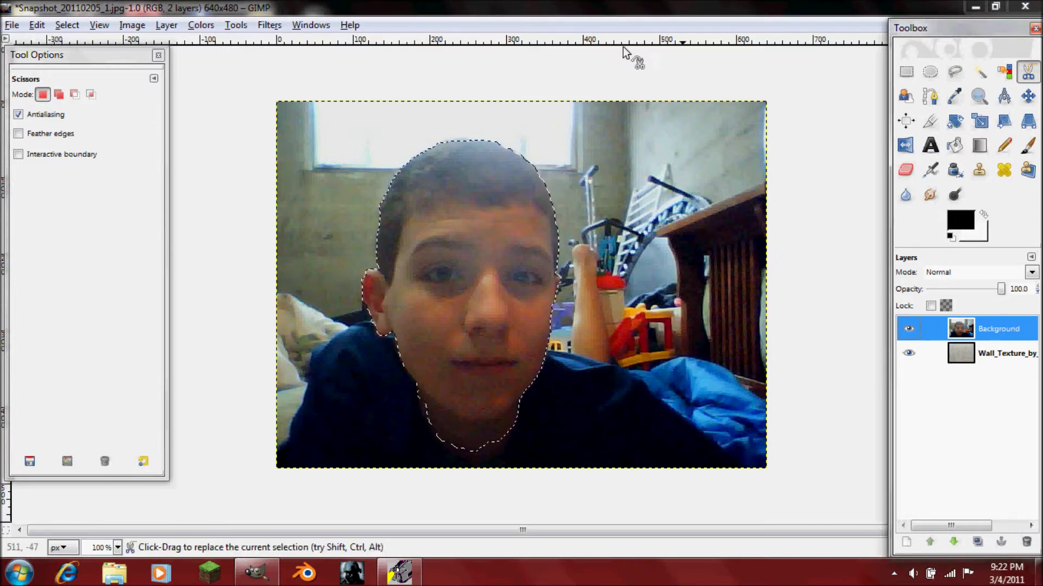
click(59, 28)
click(87, 82)
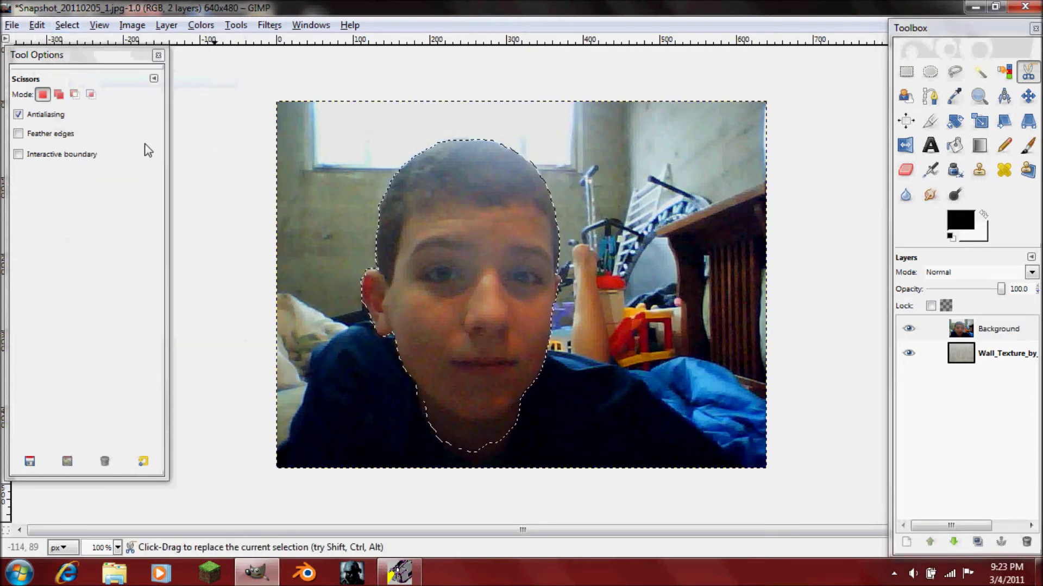
key(Delete)
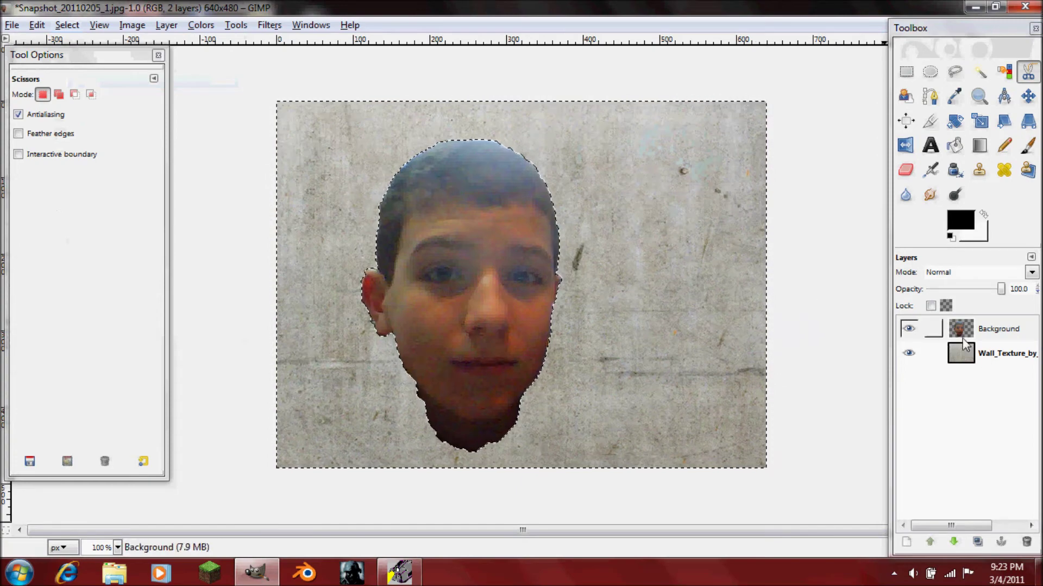
- Toggle the wall texture layer's visibility to check the cutout, leaving it visible
click(909, 358)
click(908, 356)
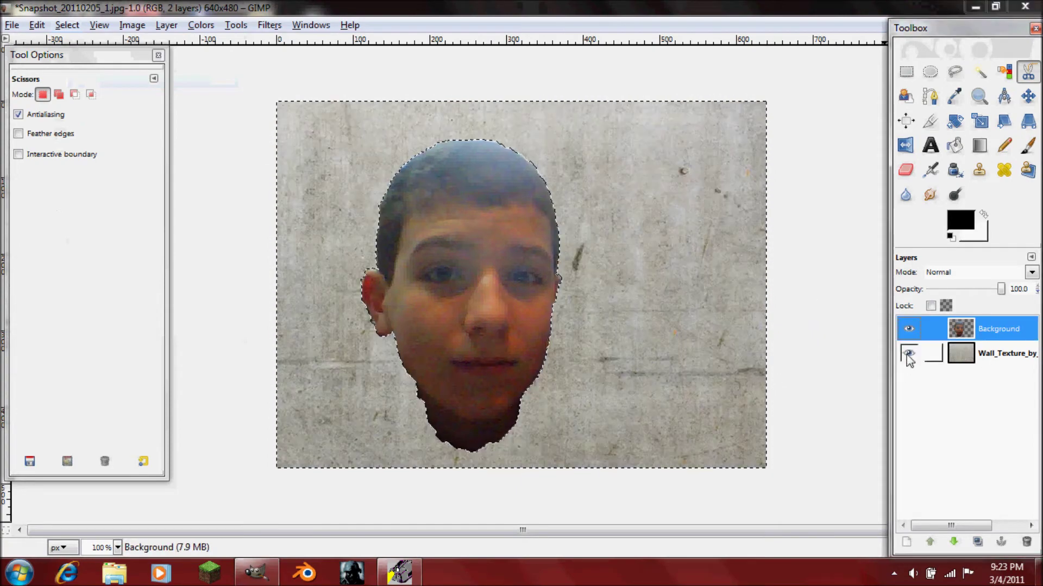
click(908, 356)
click(909, 356)
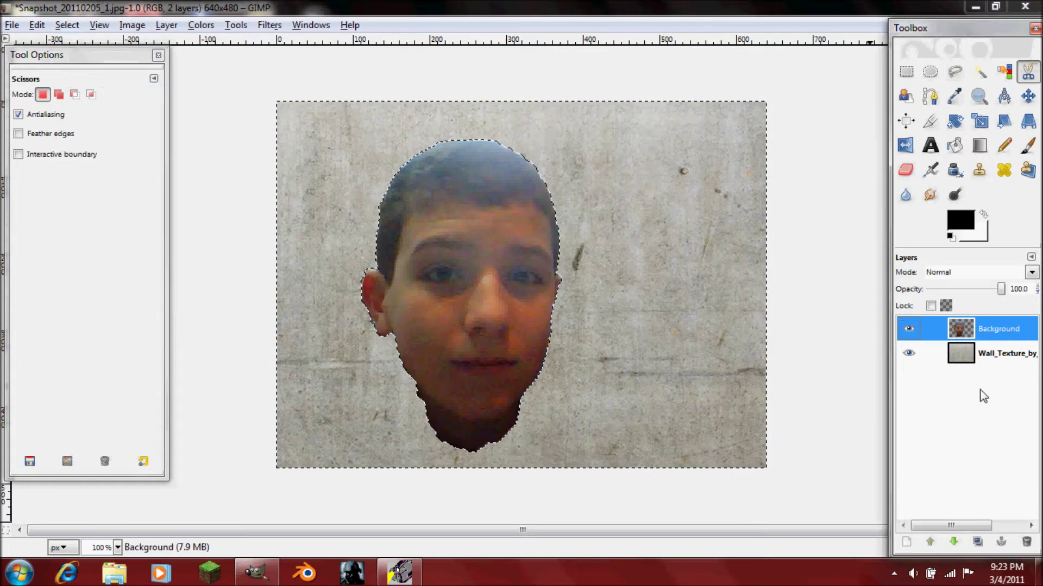
- Select the whole image to drop the face outline and reactivate the face layer
click(64, 27)
click(75, 48)
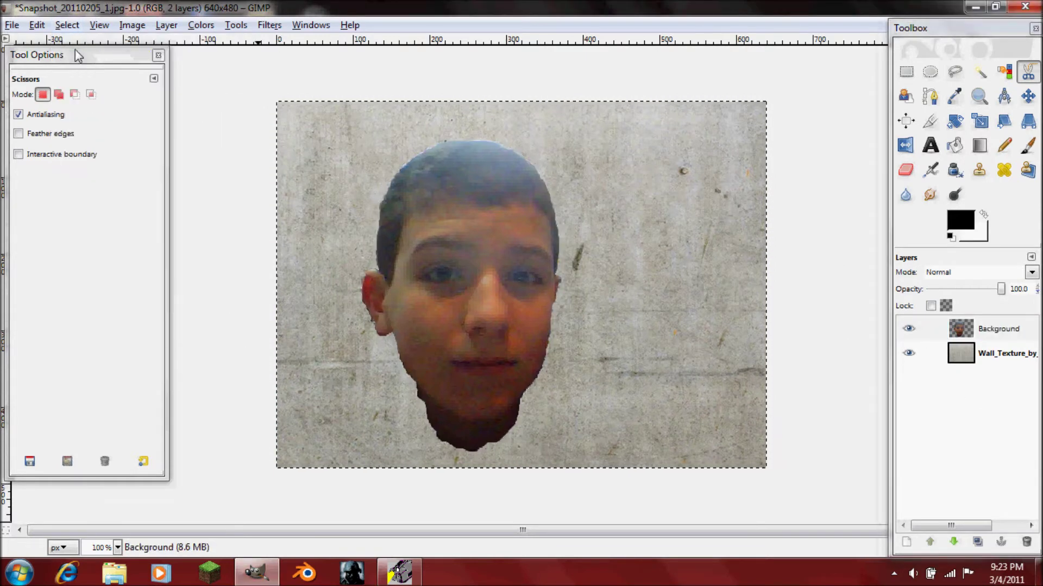
click(960, 329)
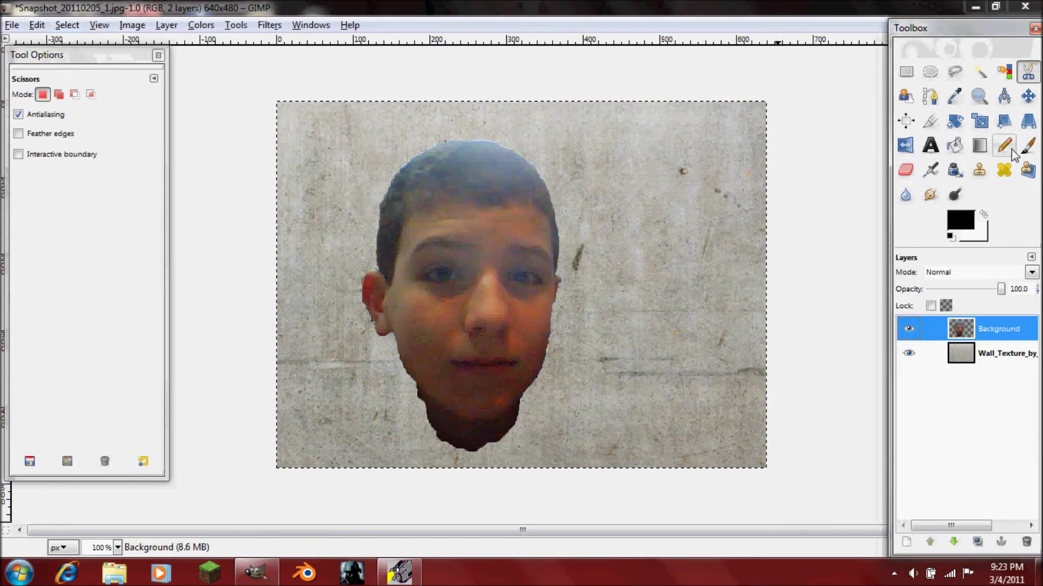
- Set up the Eraser with the Circle Fuzzy (19) brush and zoom to 300%
click(905, 170)
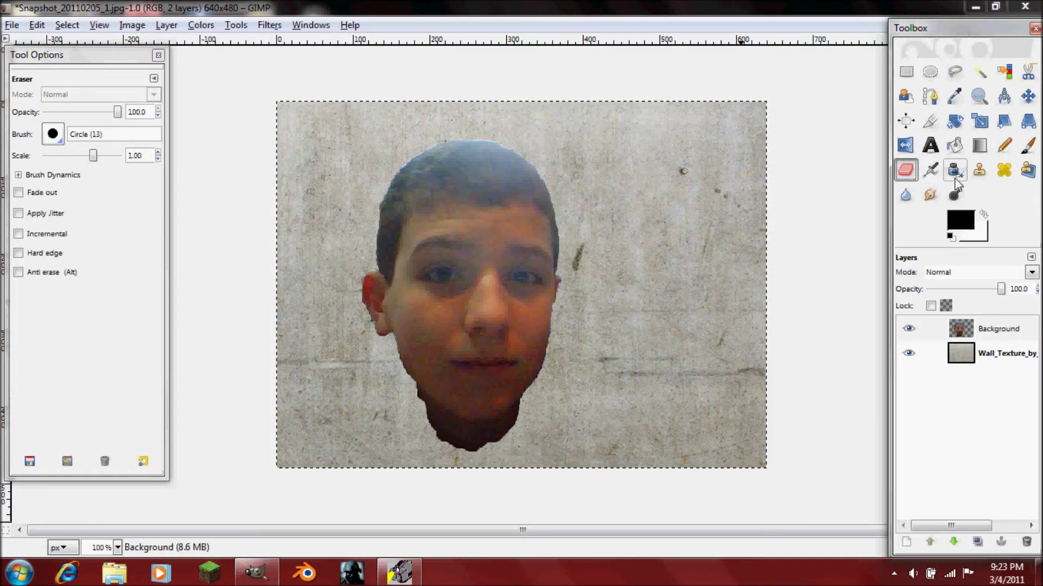
click(54, 135)
click(73, 238)
key(2)
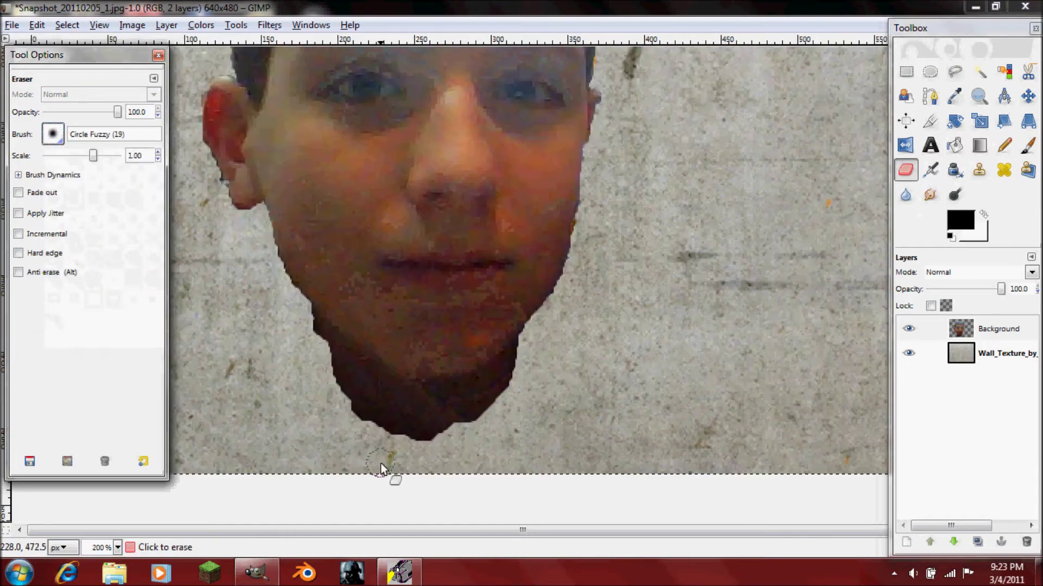
key(plus)
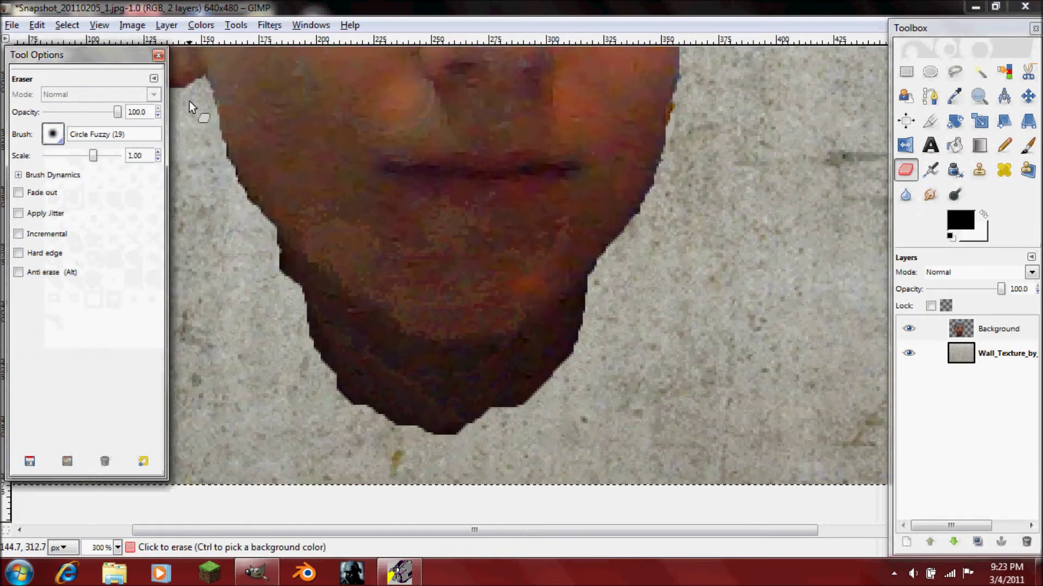
- Erase along the left jaw, right cheek and hairline to soften the head's edges
mouse_move(207, 122)
mouse_down()
mouse_move(277, 257)
mouse_move(306, 357)
mouse_move(357, 426)
mouse_move(426, 444)
mouse_move(479, 439)
mouse_move(382, 434)
mouse_move(329, 385)
mouse_move(382, 420)
mouse_move(433, 431)
mouse_move(528, 417)
mouse_move(570, 374)
mouse_move(618, 280)
mouse_move(520, 415)
mouse_up()
scroll(598, 343, up, 3)
mouse_move(705, 144)
mouse_down()
mouse_move(677, 177)
mouse_move(679, 255)
mouse_move(651, 319)
mouse_move(640, 316)
mouse_up()
scroll(684, 268, up, 5)
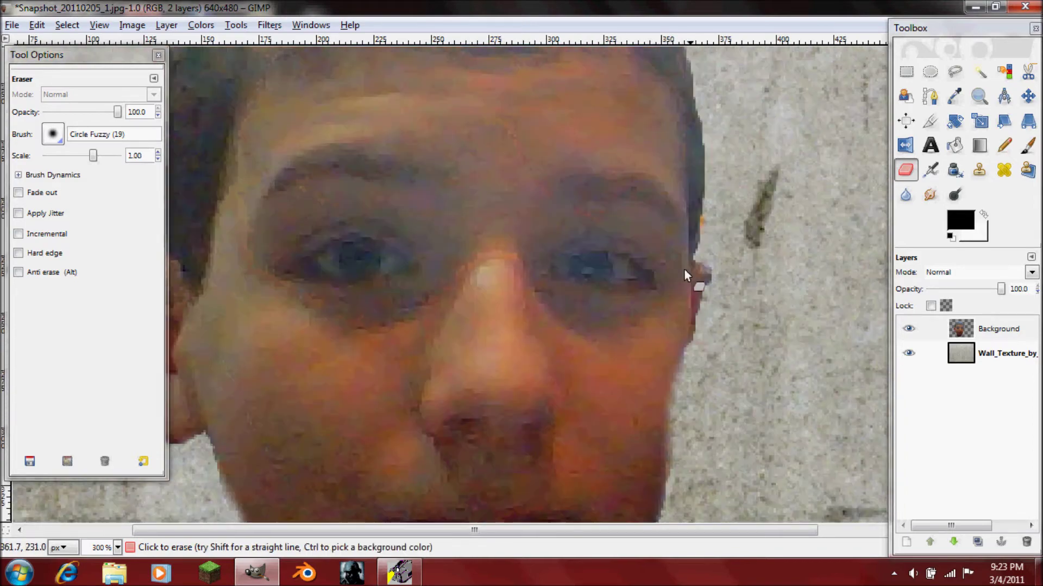
scroll(719, 263, up, 3)
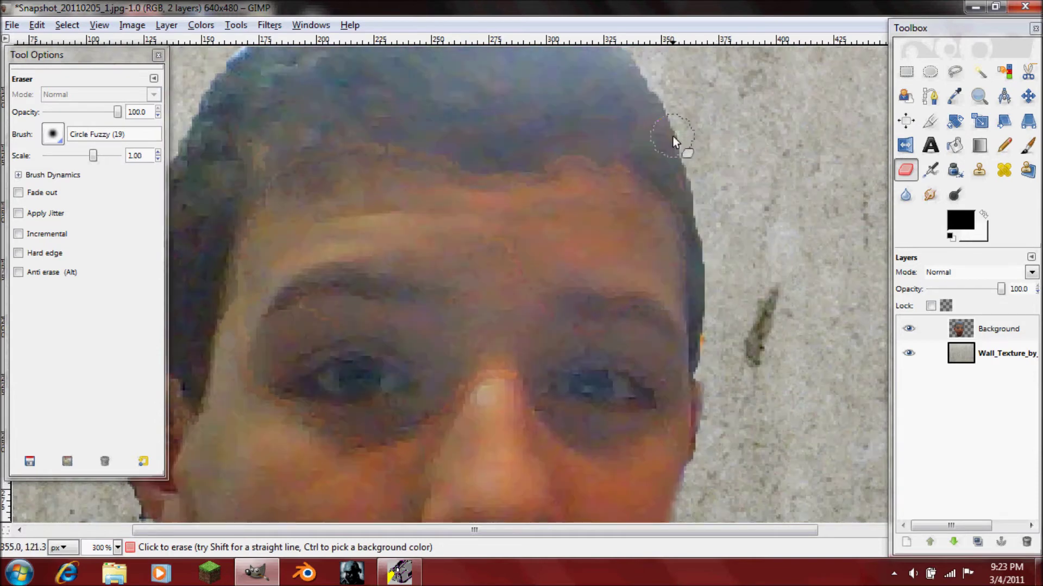
mouse_move(672, 136)
mouse_down()
mouse_move(705, 245)
mouse_move(712, 340)
mouse_move(694, 143)
mouse_move(687, 114)
mouse_move(661, 99)
mouse_move(674, 139)
mouse_up()
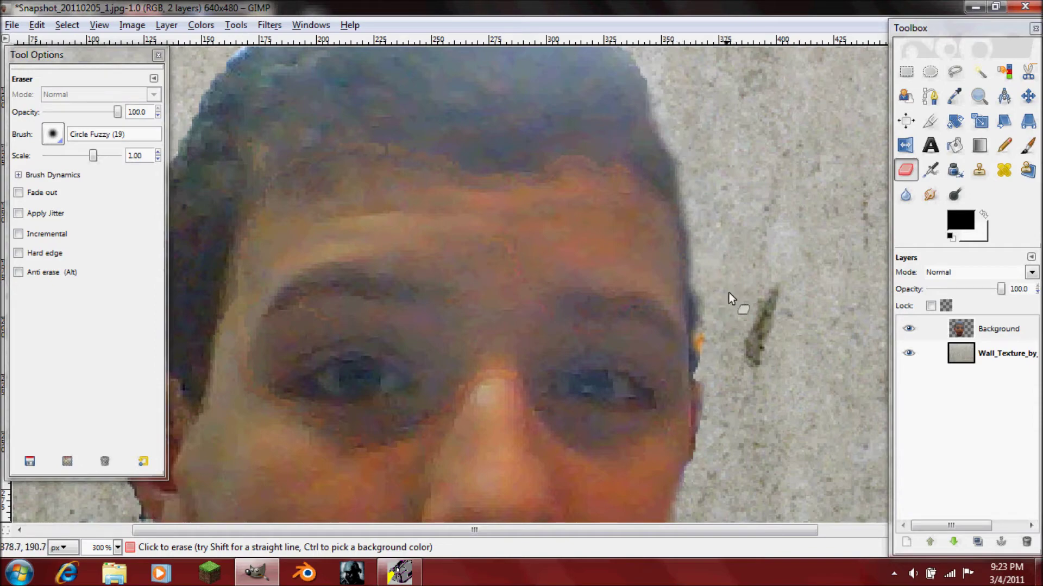
scroll(706, 294, up, 3)
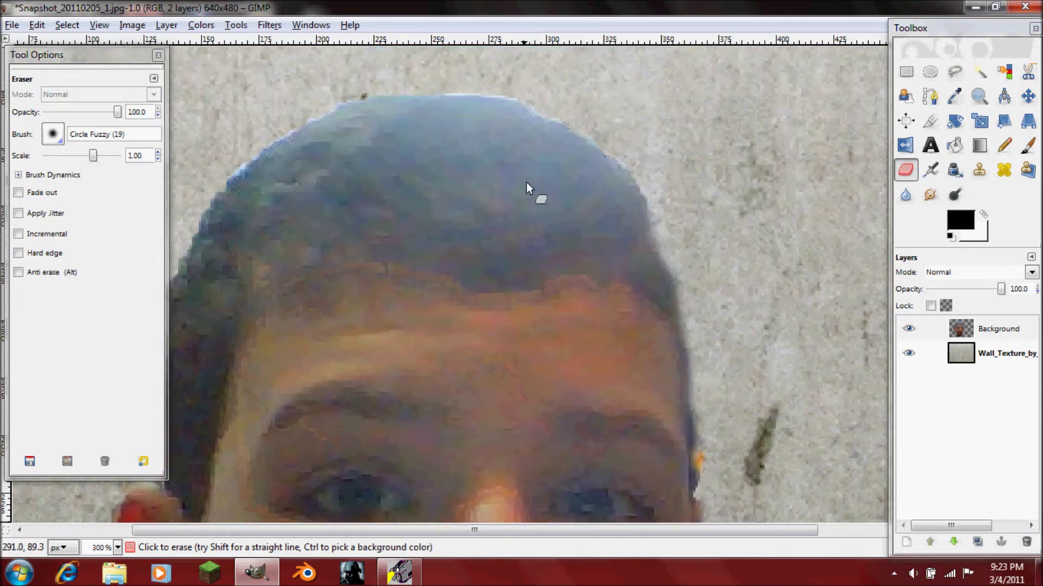
scroll(344, 112, down, 10)
scroll(422, 149, down, 3)
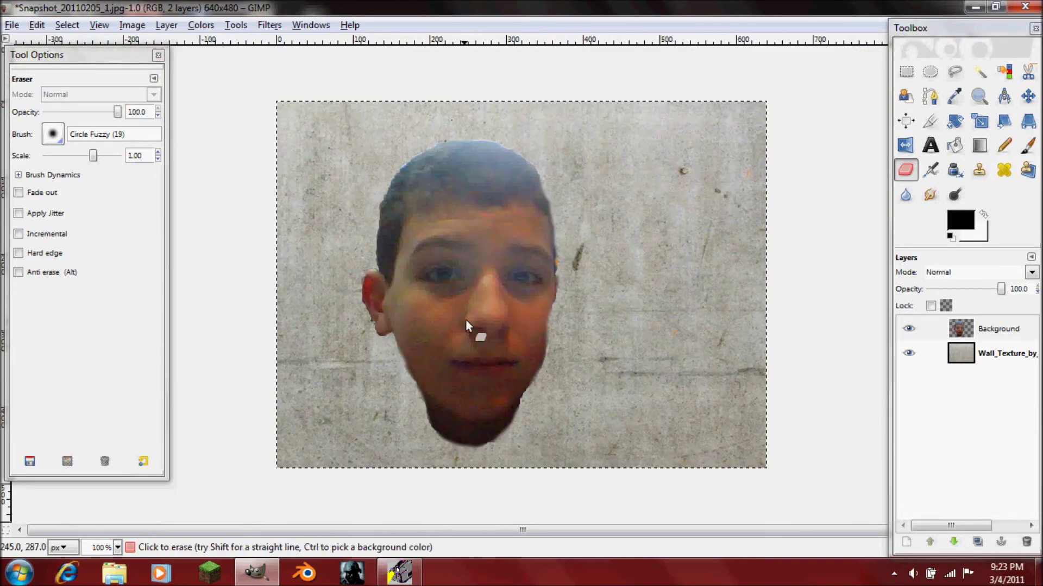
click(975, 324)
- Desaturate the face layer to grayscale using the Lightness option
click(201, 25)
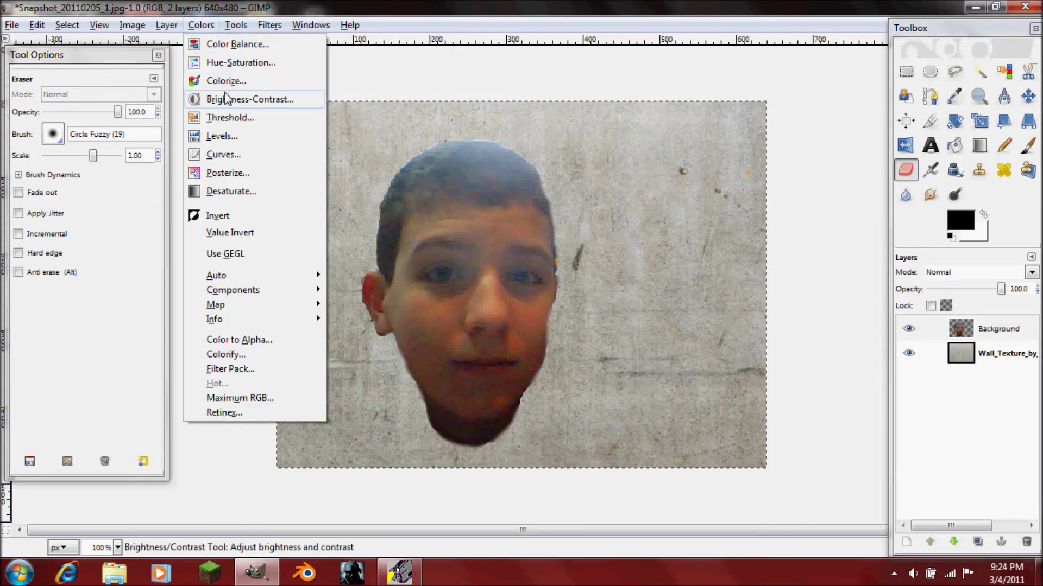
click(244, 193)
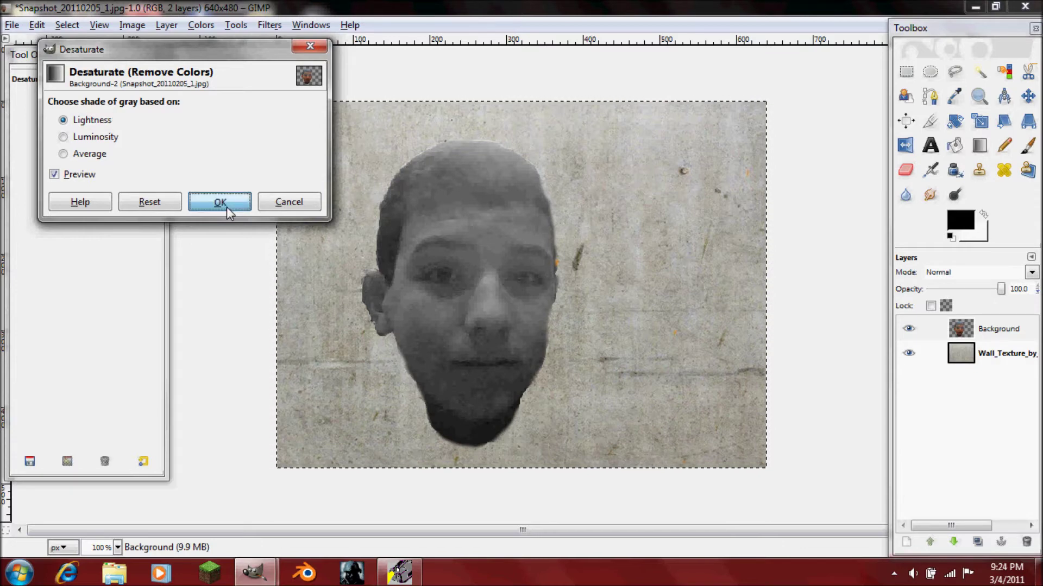
click(220, 202)
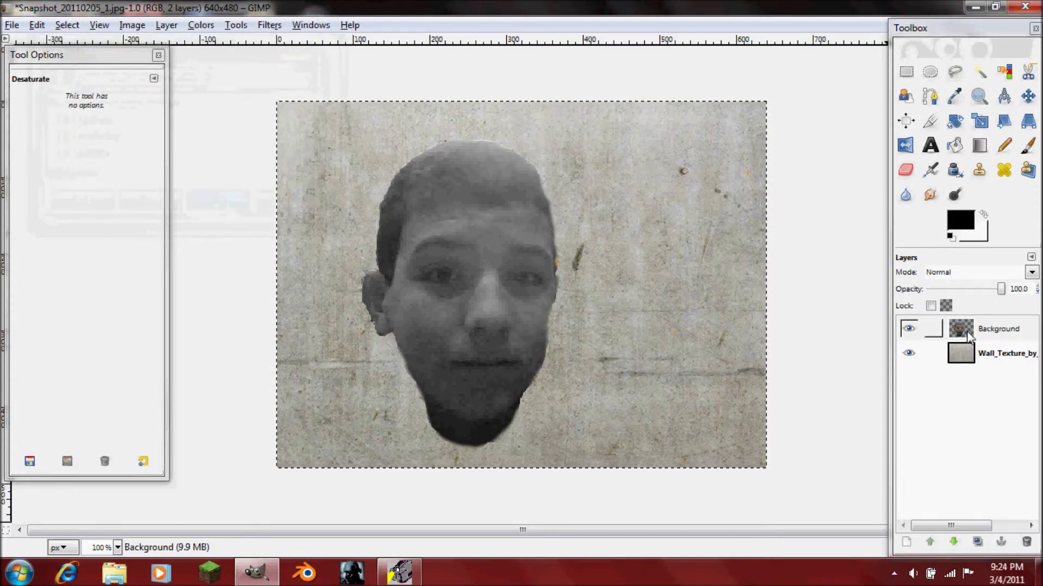
click(987, 330)
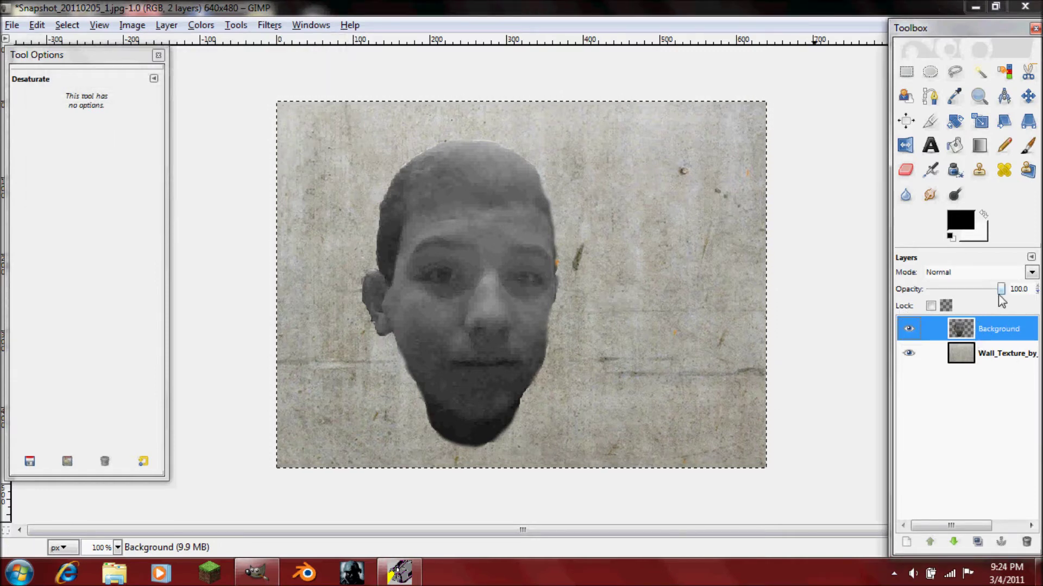
- Set the face layer's blend mode to Overlay and duplicate it twice
click(1031, 273)
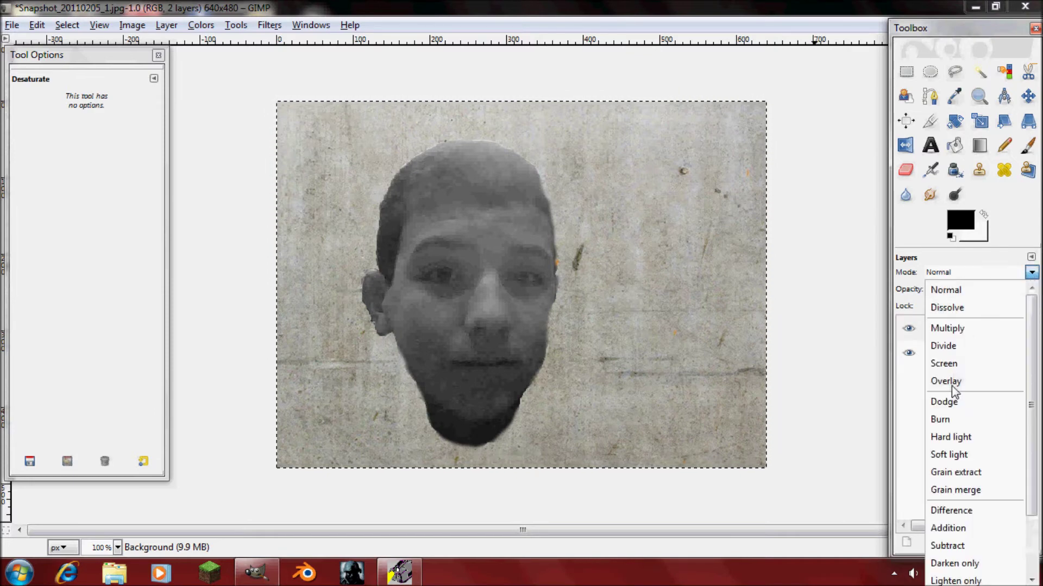
click(951, 383)
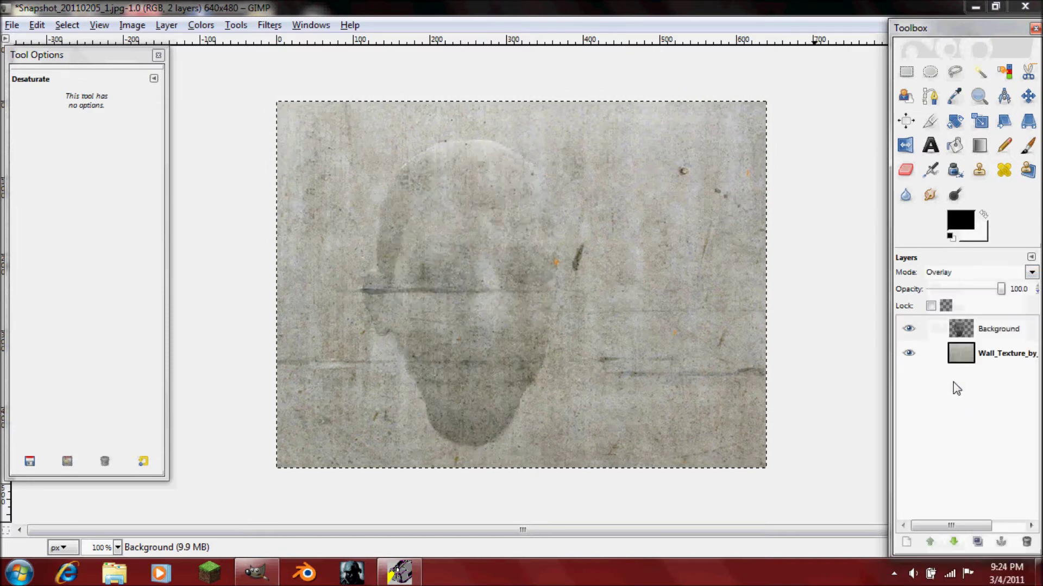
click(977, 543)
click(969, 323)
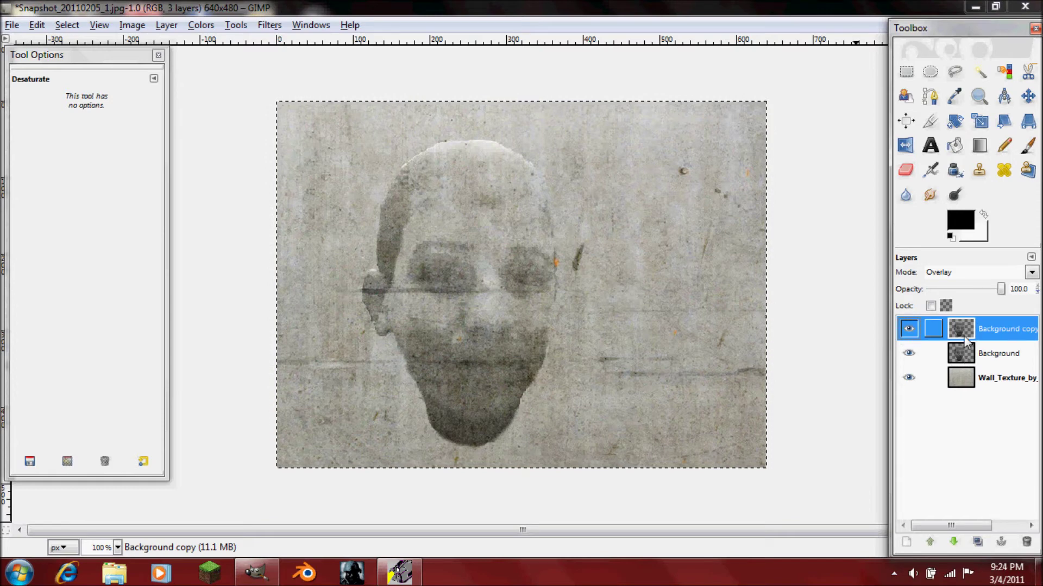
click(977, 543)
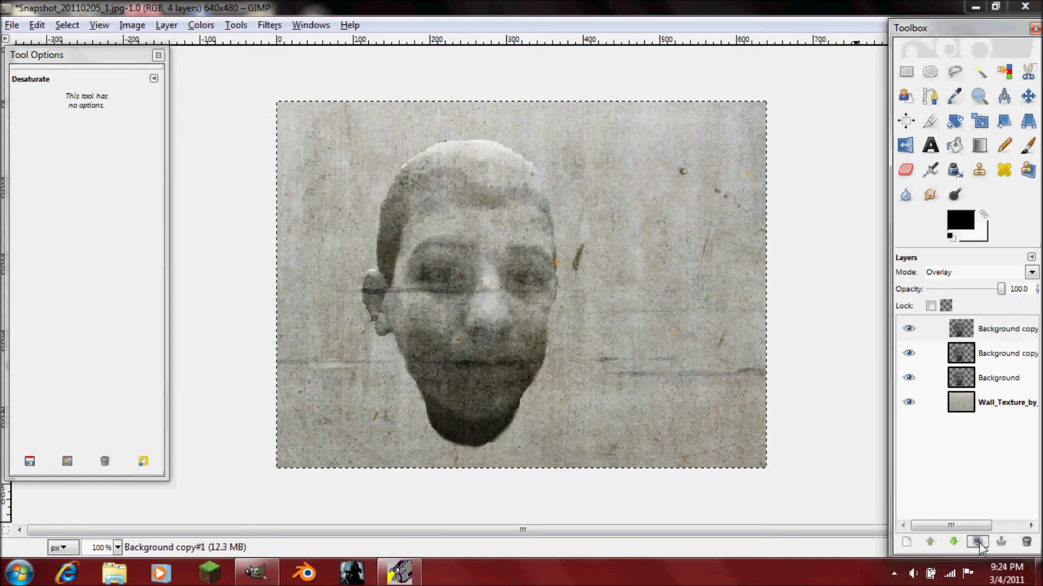
- Lower the top face copy's opacity to about 10 and reselect the original face layer
click(1001, 290)
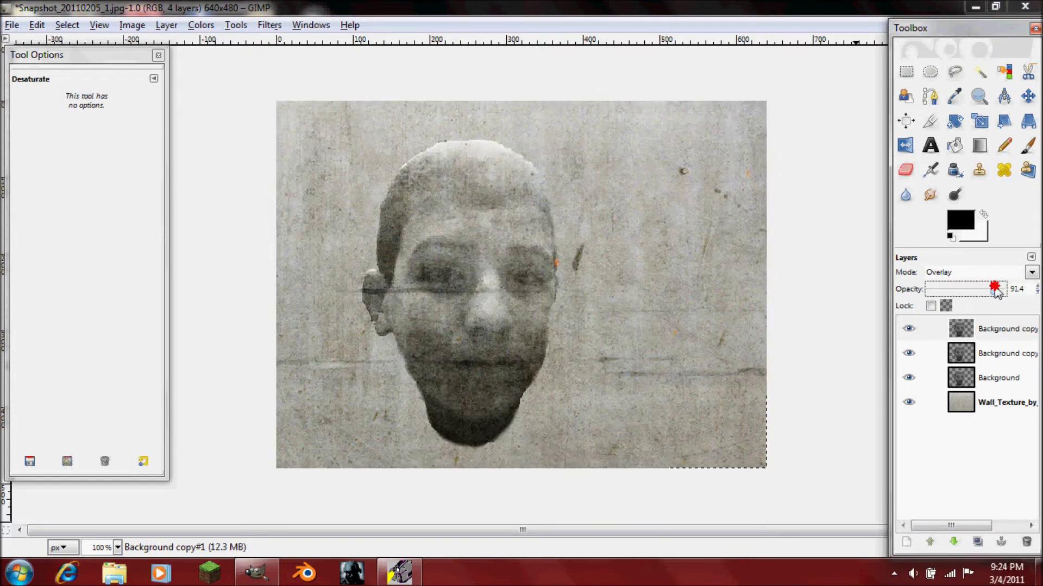
mouse_move(997, 291)
mouse_down()
mouse_move(924, 289)
mouse_move(953, 292)
mouse_up()
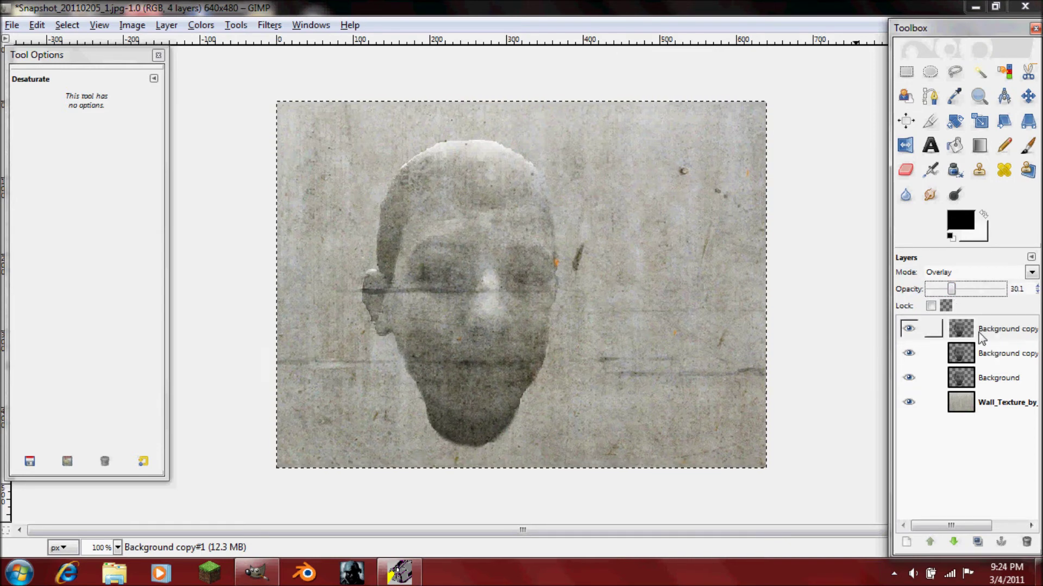
click(935, 453)
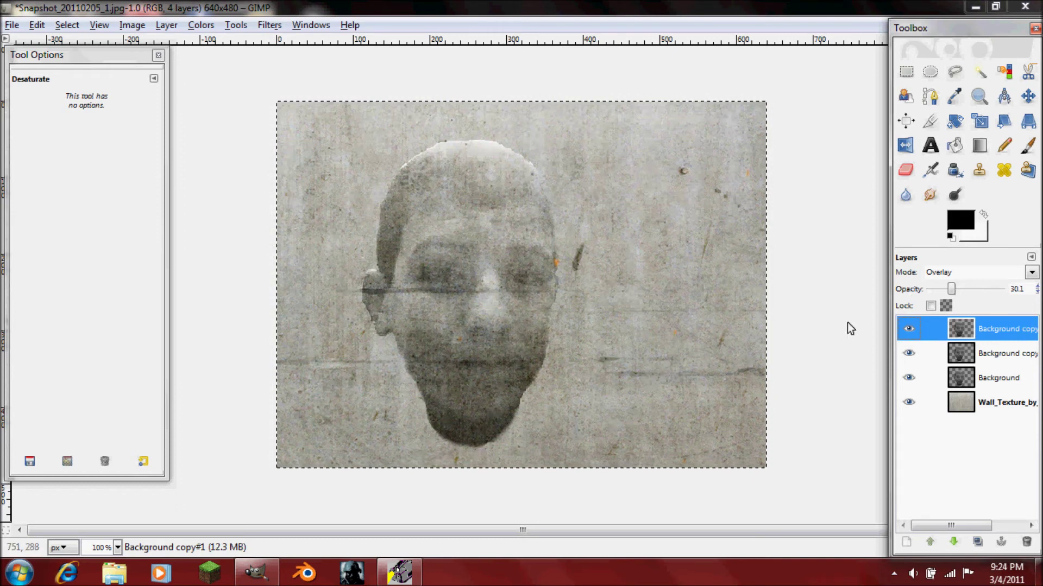
click(934, 291)
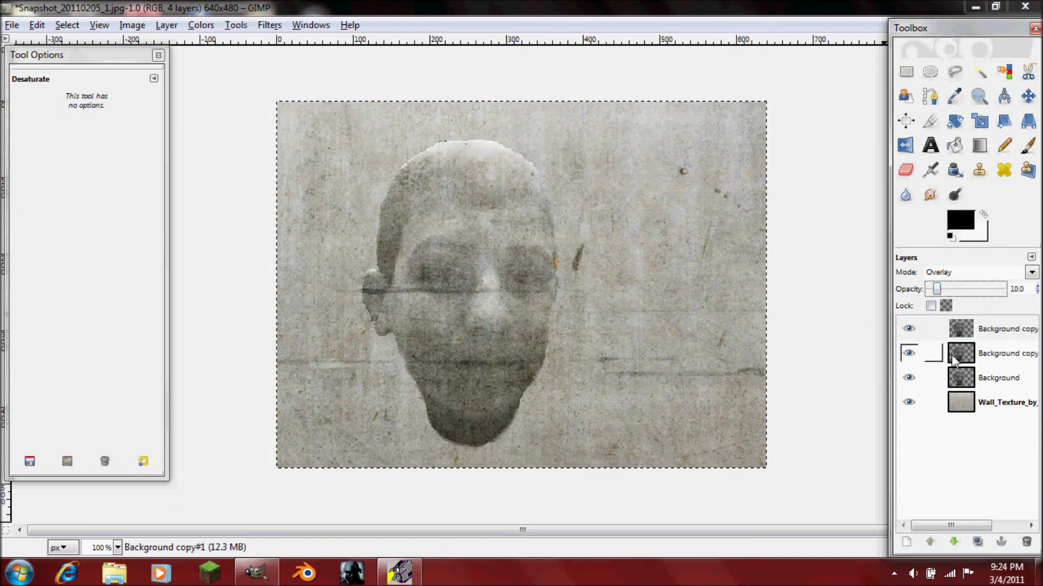
click(965, 354)
click(999, 329)
click(998, 377)
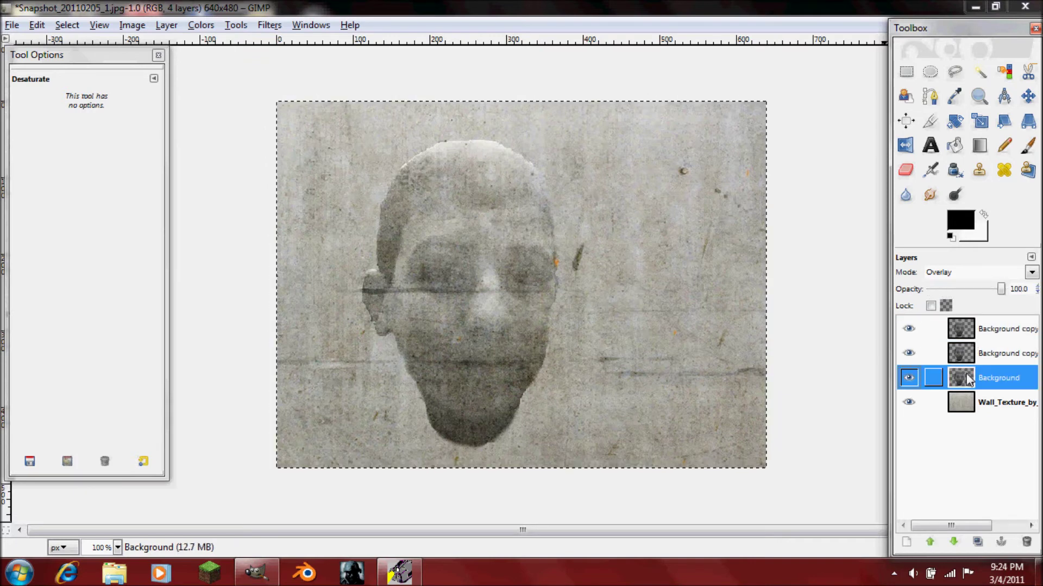
click(906, 170)
- Enlarge the eraser to scale 1.56 and erase the hard jaw edge on the original face layer
click(432, 403)
key(ctrl+z)
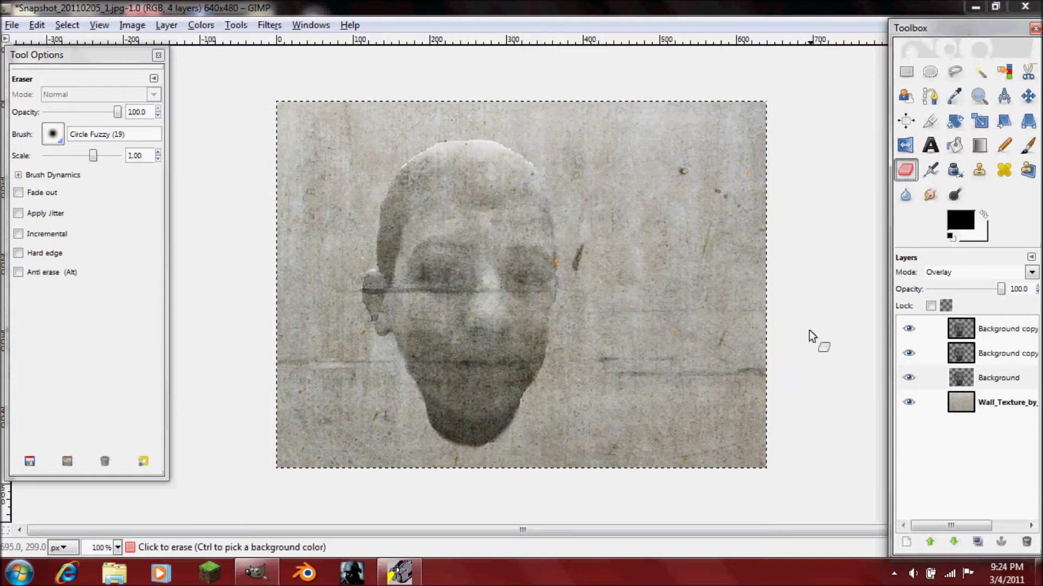
drag(93, 155, 95, 160)
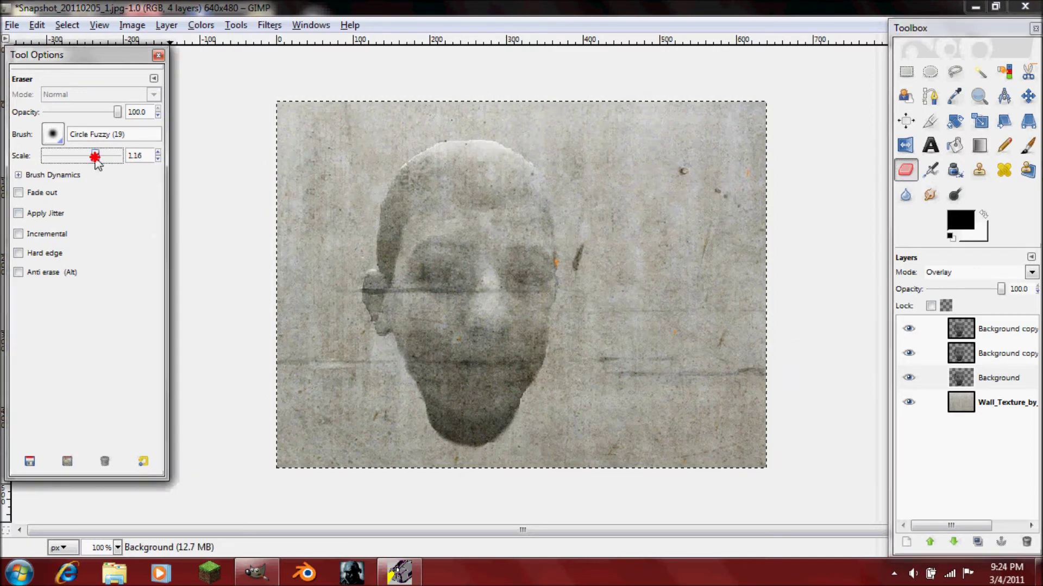
click(933, 378)
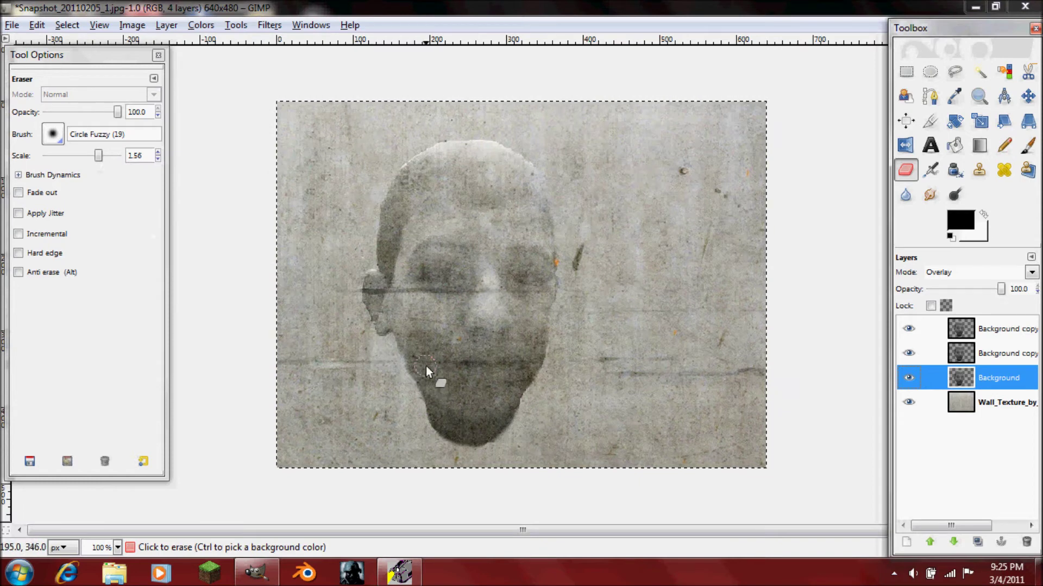
click(390, 347)
mouse_move(391, 346)
mouse_down()
mouse_move(440, 446)
mouse_move(401, 366)
mouse_move(427, 424)
mouse_move(460, 444)
mouse_move(515, 430)
mouse_move(444, 441)
mouse_move(415, 409)
mouse_move(446, 435)
mouse_move(517, 433)
mouse_move(532, 402)
mouse_move(495, 441)
mouse_move(530, 396)
mouse_move(563, 275)
mouse_move(561, 209)
mouse_move(541, 163)
mouse_move(482, 132)
mouse_move(537, 171)
mouse_move(469, 140)
mouse_move(431, 146)
mouse_move(382, 181)
mouse_move(459, 137)
mouse_move(388, 175)
mouse_move(375, 224)
mouse_move(373, 276)
mouse_move(383, 210)
mouse_move(369, 278)
mouse_move(384, 330)
mouse_move(369, 321)
mouse_move(388, 337)
mouse_move(387, 327)
mouse_move(426, 413)
mouse_up()
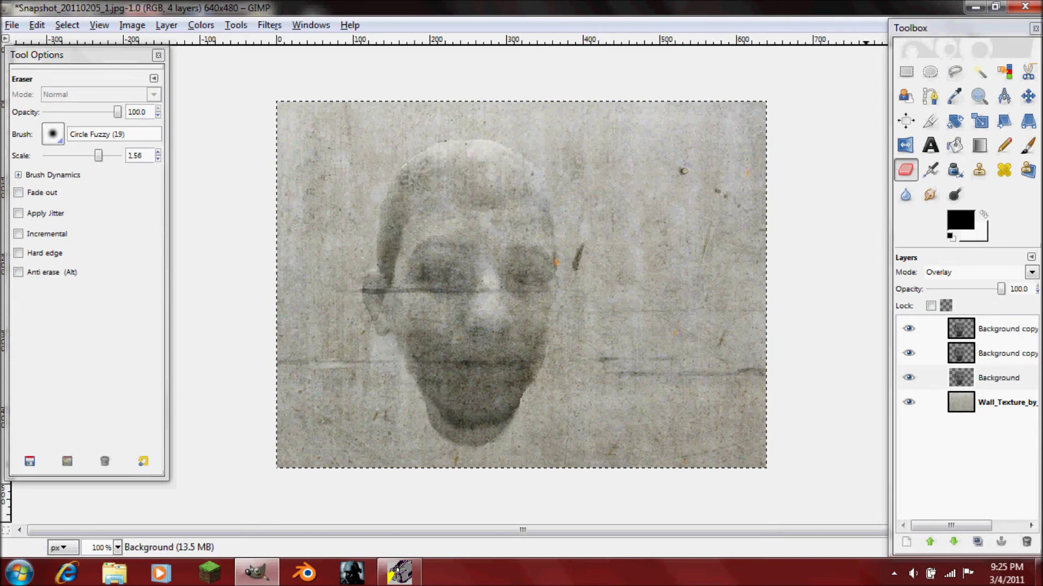
- Erase around the head and across its crown on the second and top face copies
click(977, 358)
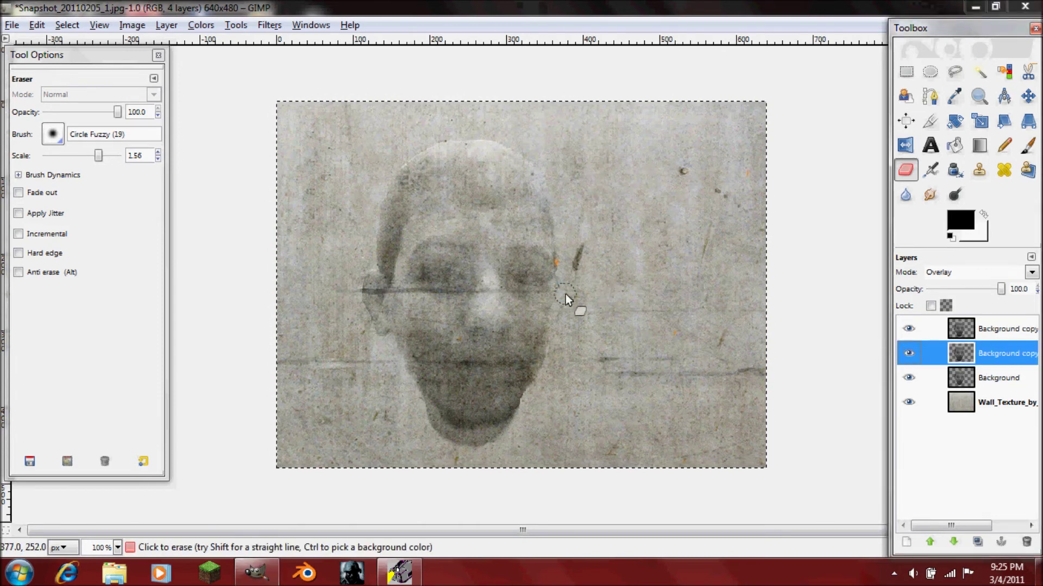
mouse_move(559, 314)
mouse_down()
mouse_move(513, 433)
mouse_move(471, 445)
mouse_move(441, 430)
mouse_up()
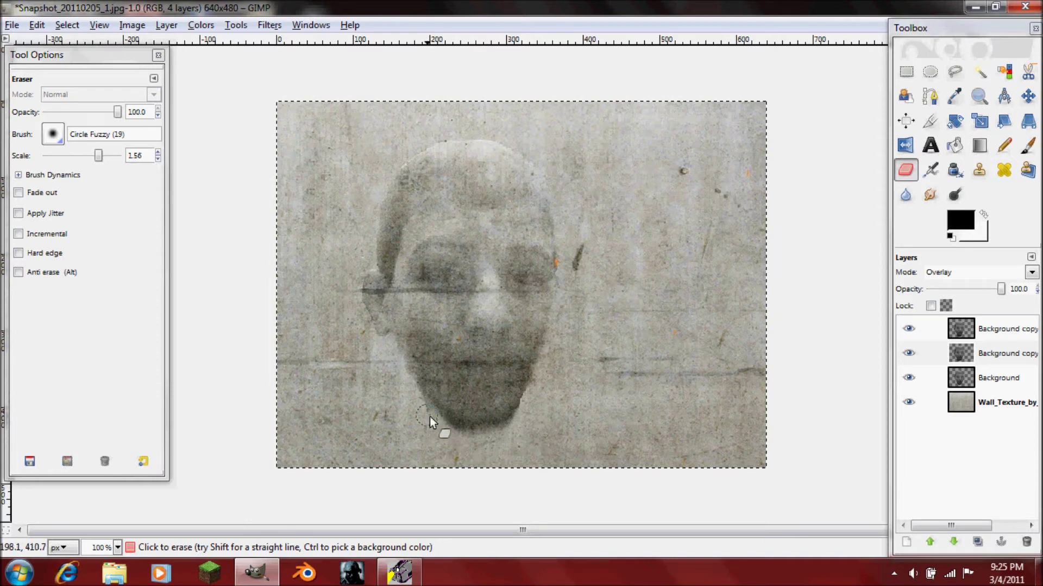
mouse_move(440, 143)
mouse_down()
mouse_move(518, 147)
mouse_move(535, 163)
mouse_up()
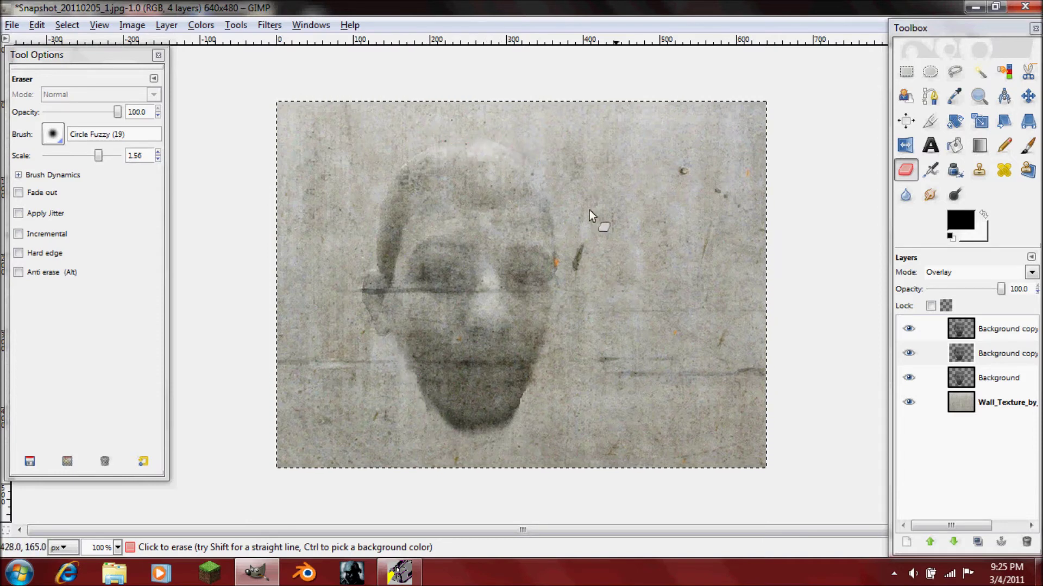
click(969, 331)
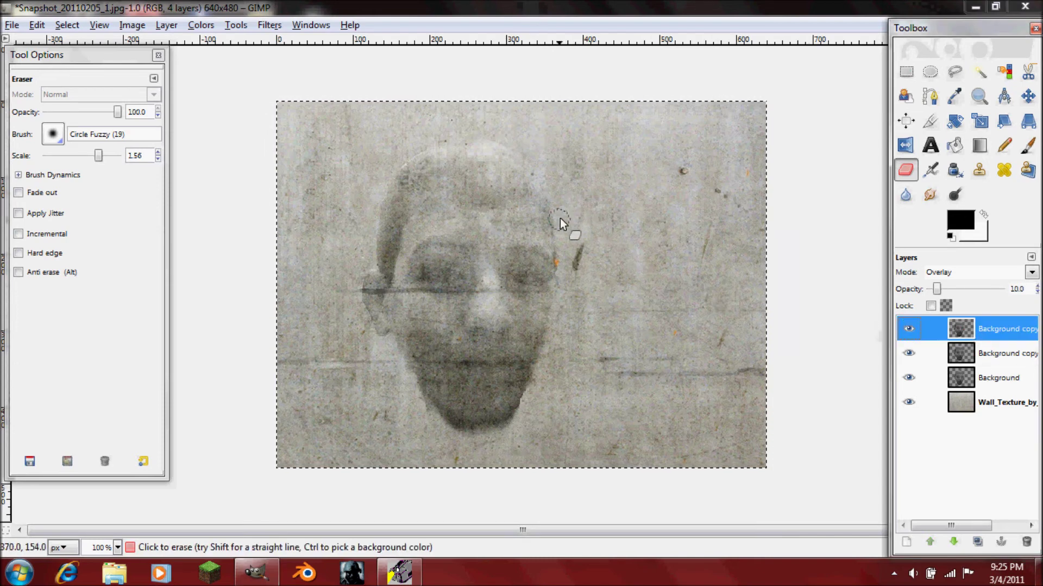
mouse_move(560, 219)
mouse_down()
mouse_move(562, 276)
mouse_move(540, 176)
mouse_up()
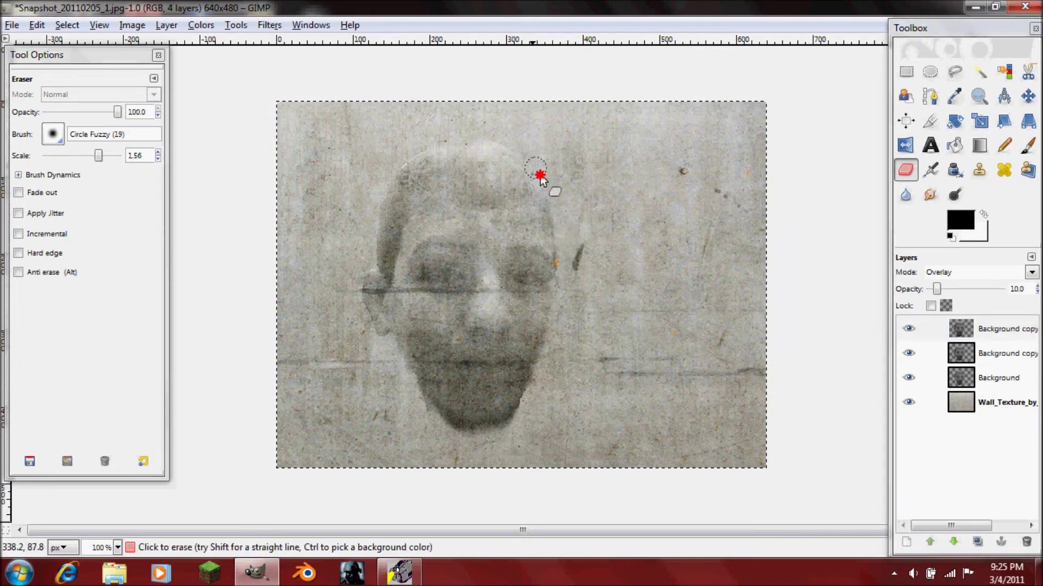
click(974, 327)
click(958, 381)
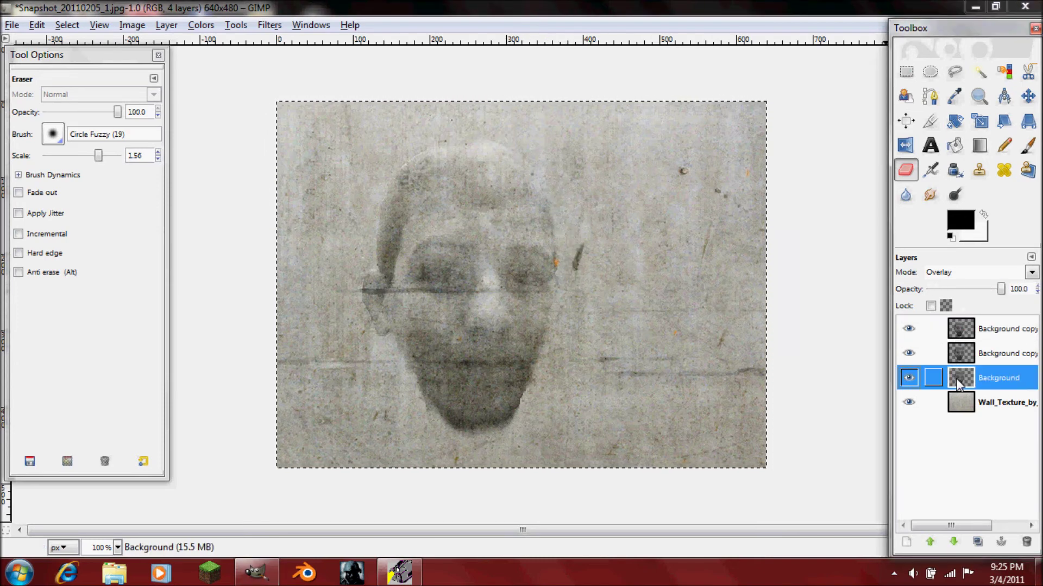
click(912, 354)
click(910, 332)
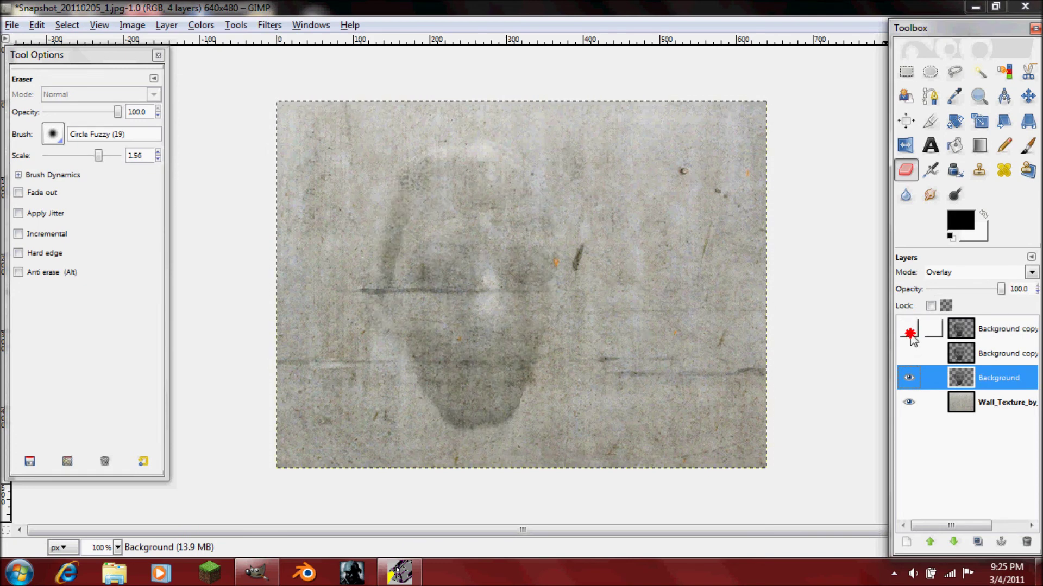
click(910, 329)
click(909, 354)
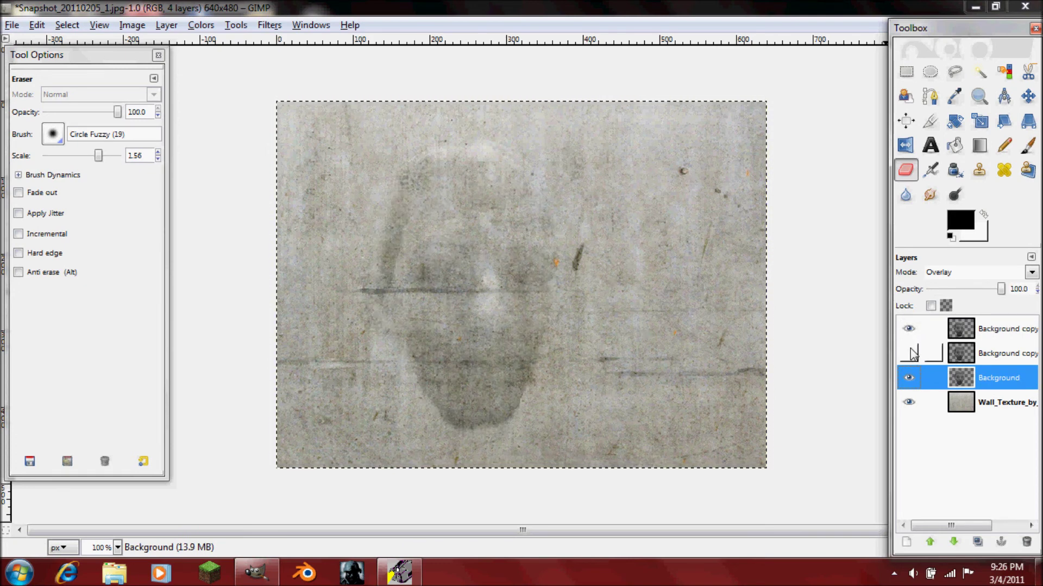
click(910, 378)
click(910, 379)
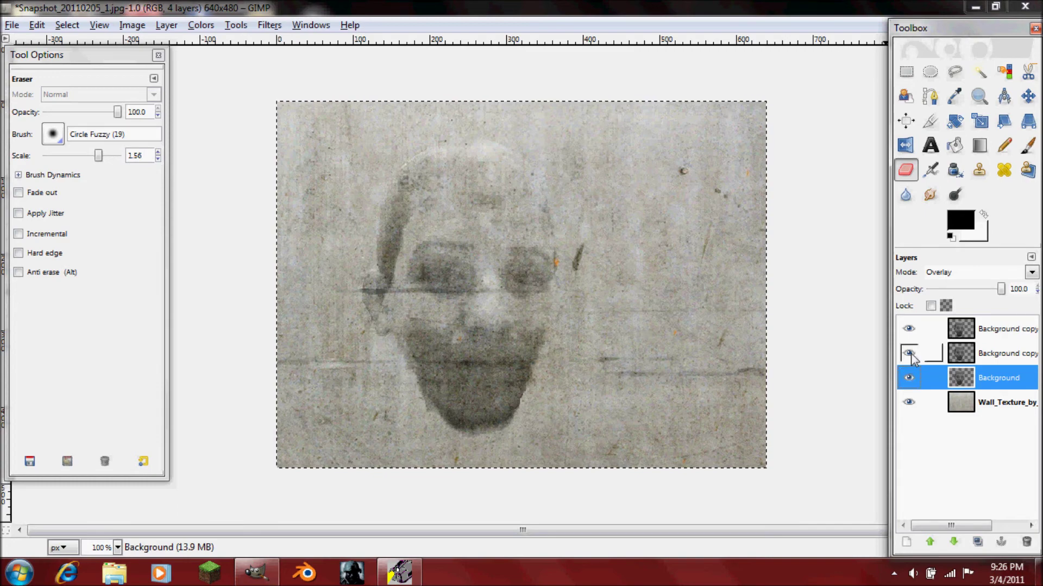
click(909, 403)
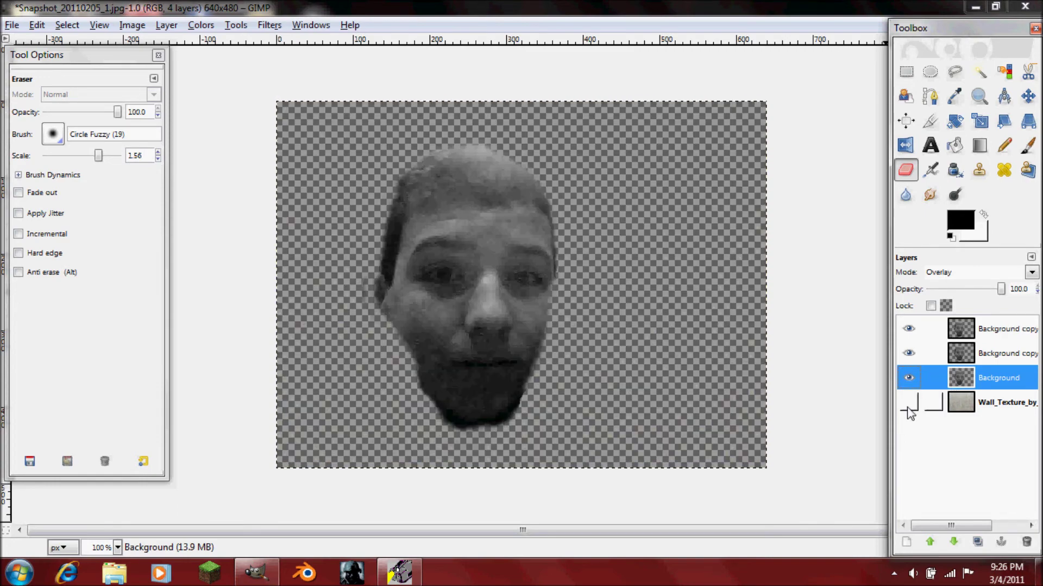
click(909, 403)
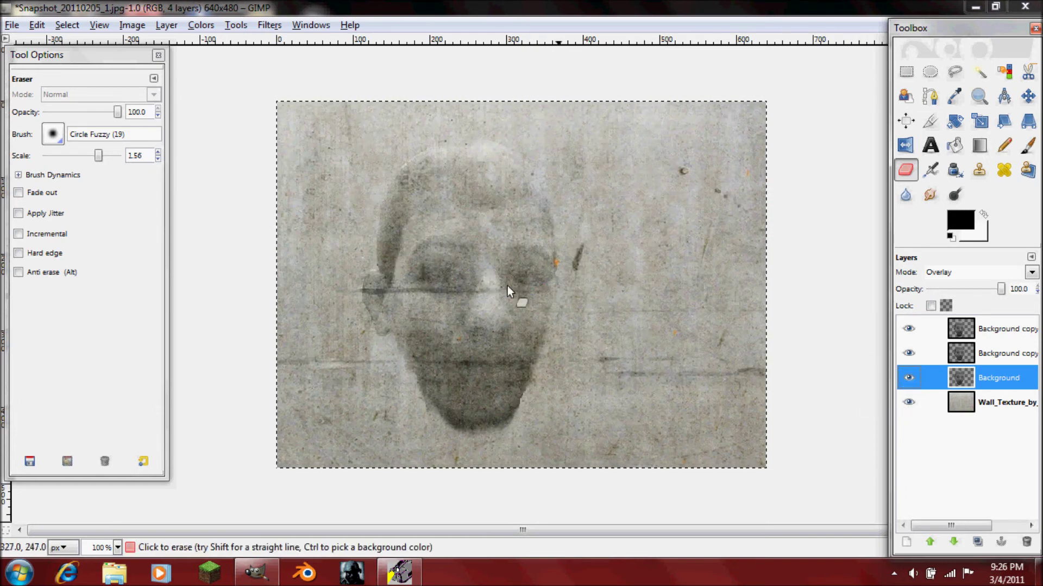
click(993, 329)
- Lower the top face copy's opacity, then soften it with a 5 px Gaussian blur
mouse_move(1001, 289)
mouse_down()
mouse_move(940, 291)
mouse_move(959, 290)
mouse_up()
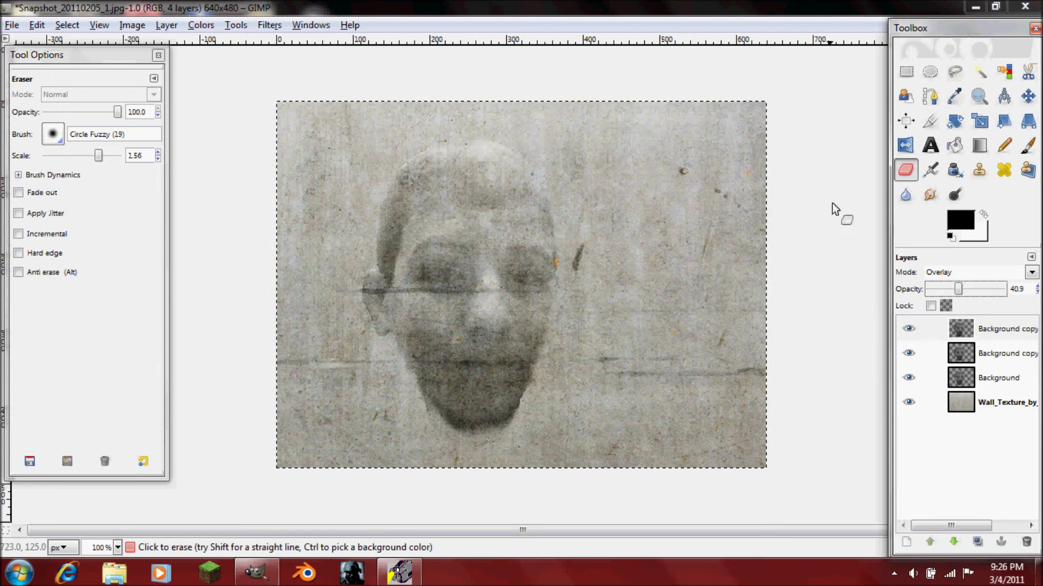
click(984, 329)
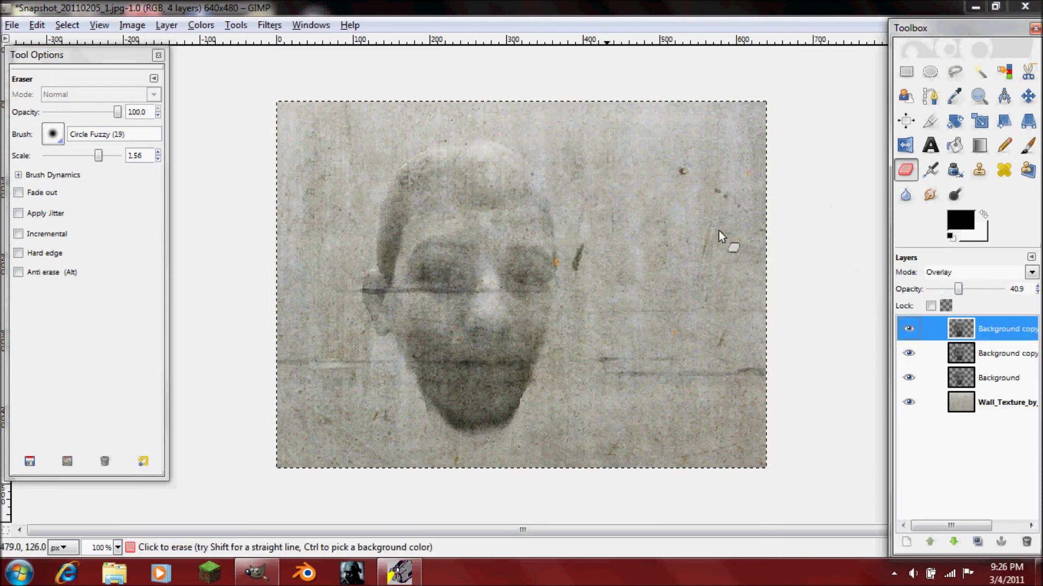
click(269, 25)
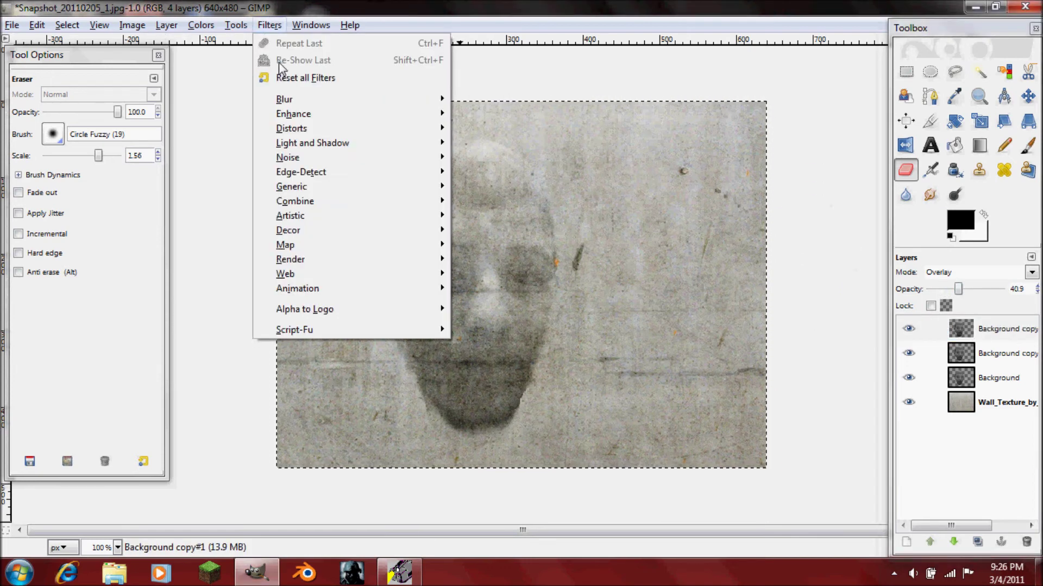
mouse_move(294, 99)
click(494, 114)
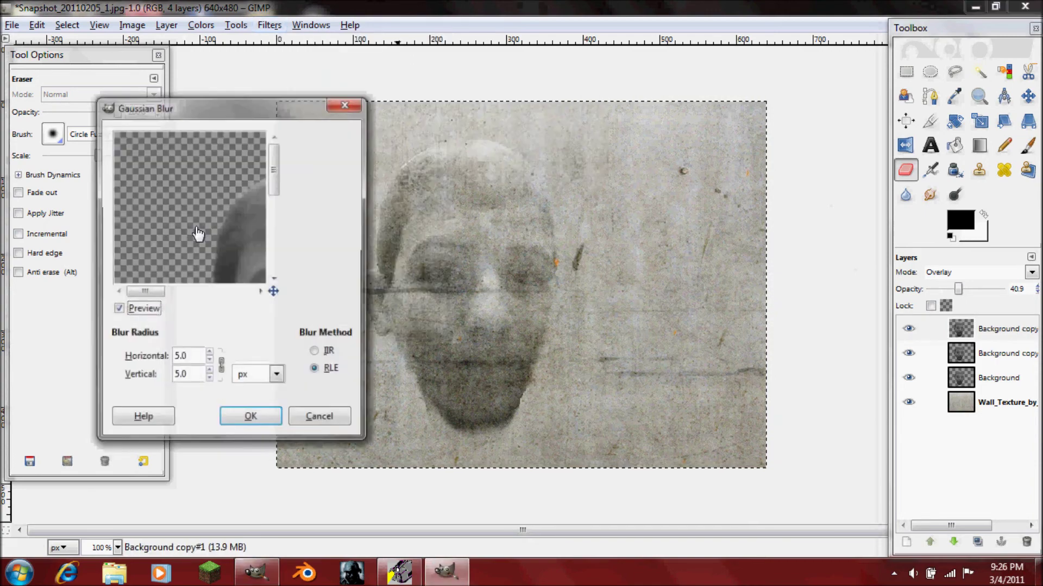
click(255, 417)
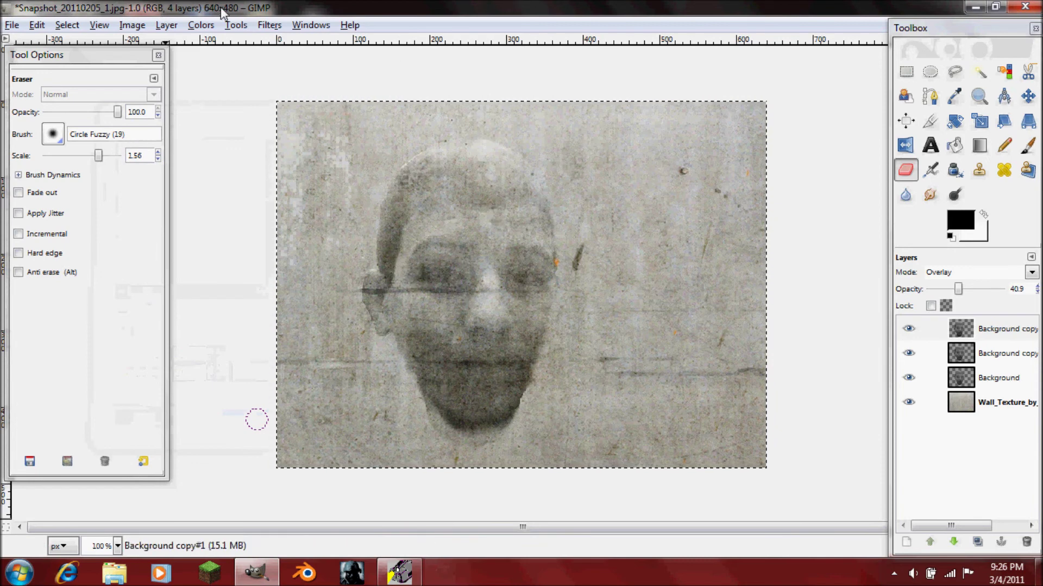
click(930, 146)
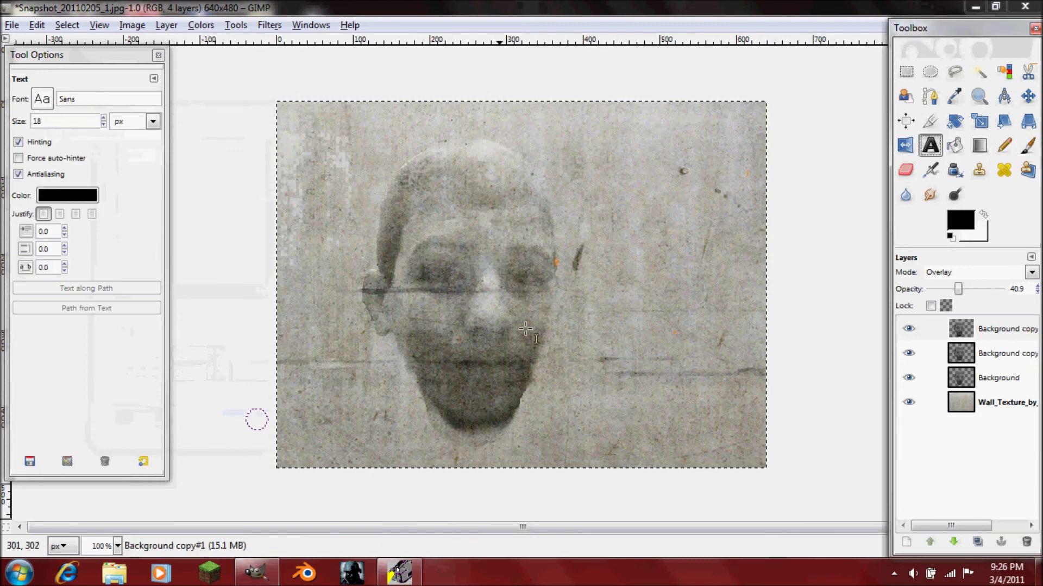
- Choose the Stencil font for the Text tool
click(43, 100)
scroll(95, 225, down, 5)
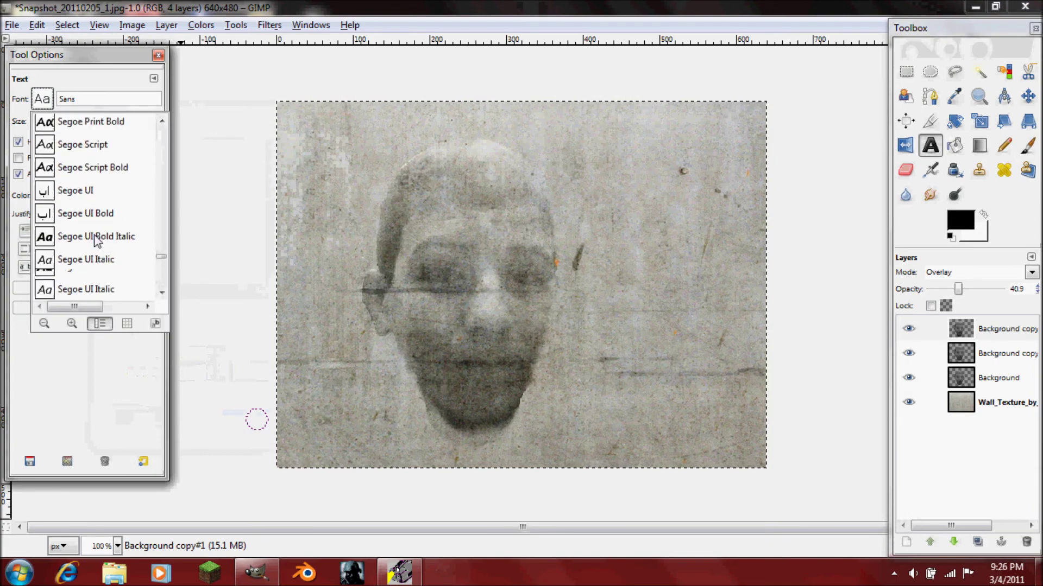
scroll(95, 225, down, 4)
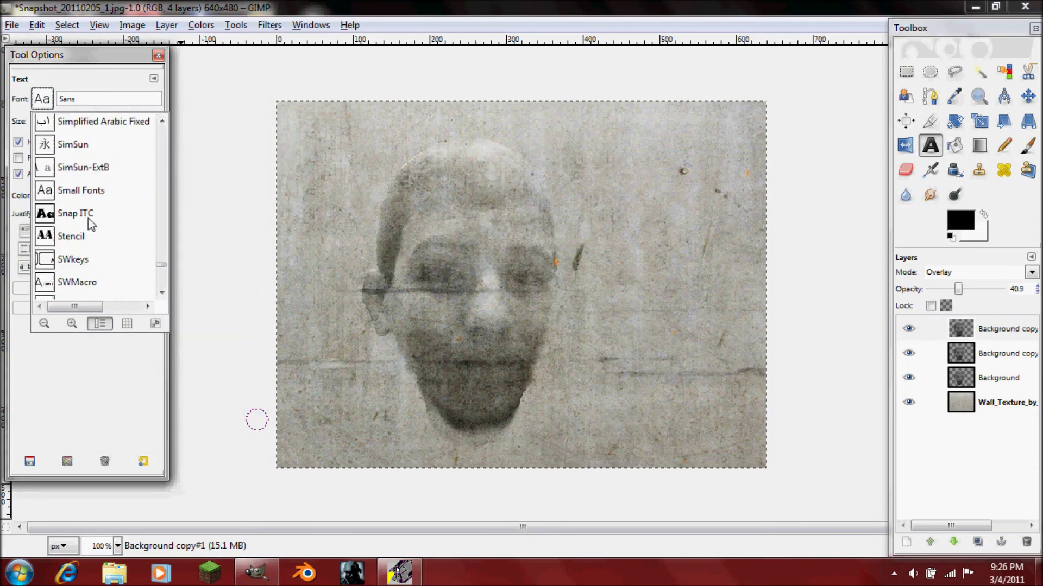
click(60, 235)
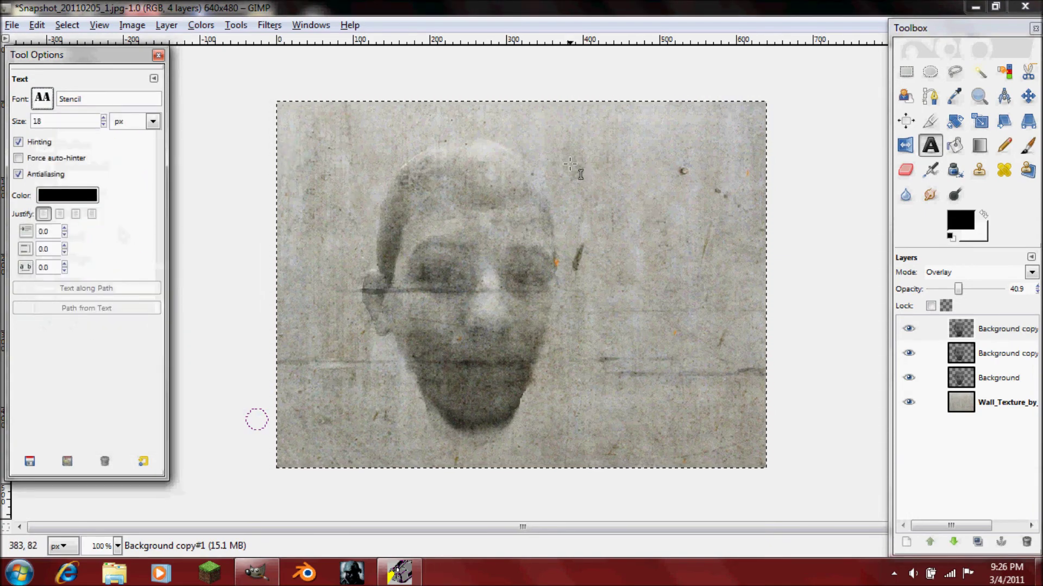
- Type ROCK in a text box near the top right of the wall
click(565, 159)
key(Tab)
text(R)
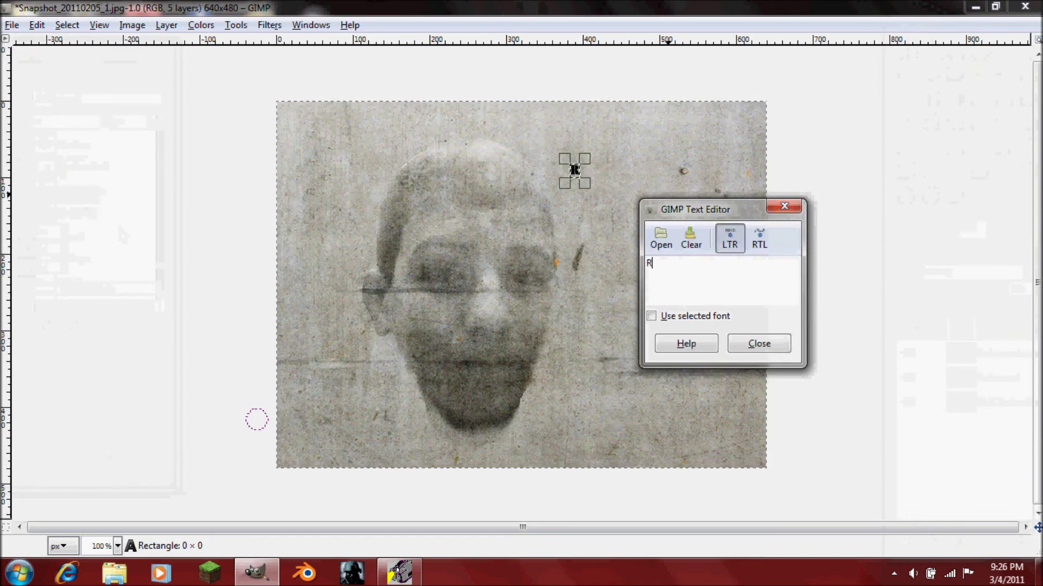
text(OCK)
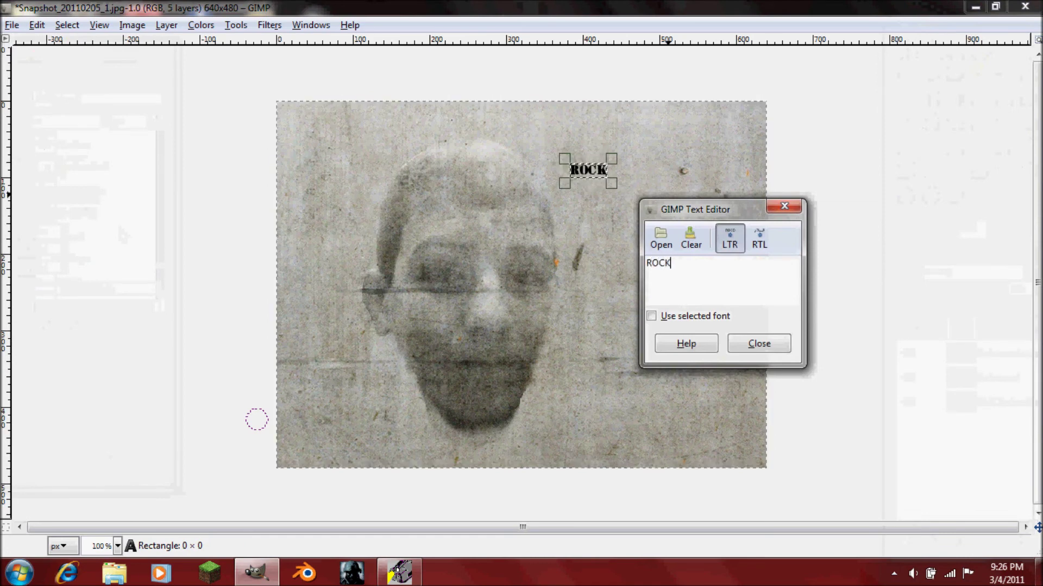
click(759, 344)
key(Tab)
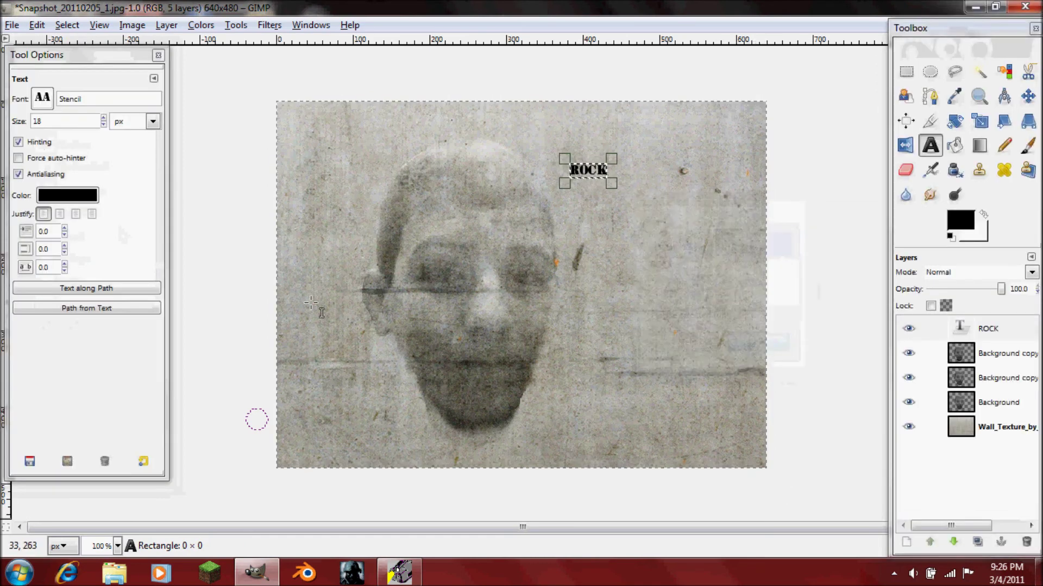
double_click(37, 121)
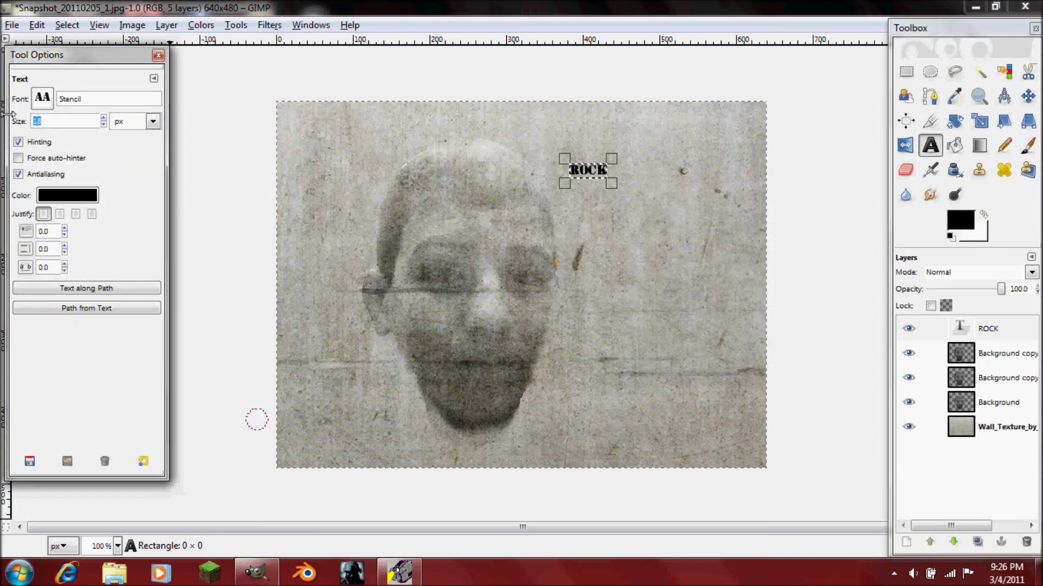
- Enlarge the ROCK text size through 64, 72 and 80 up to 100 px
text(64)
key(Return)
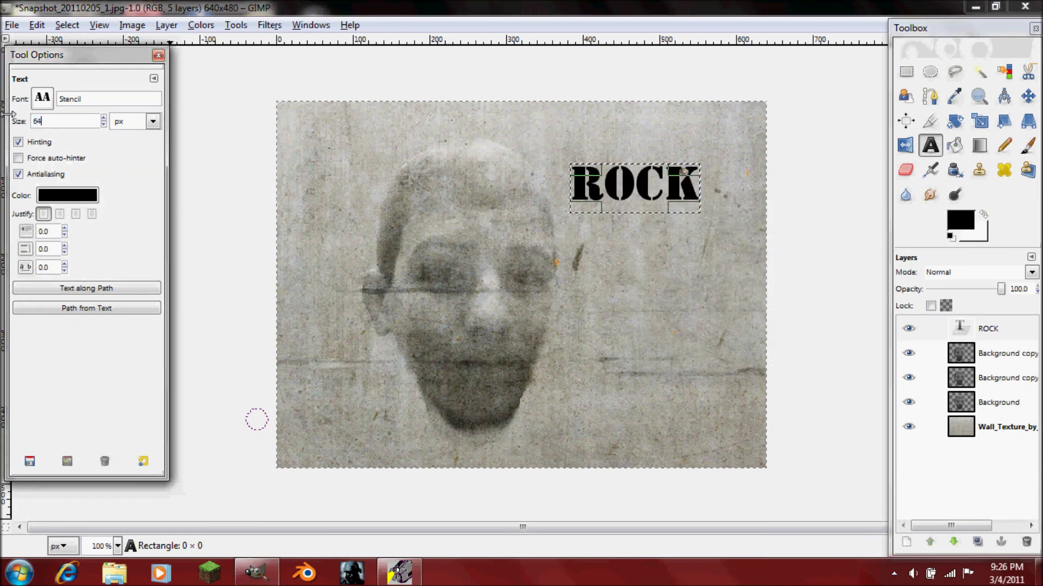
double_click(60, 126)
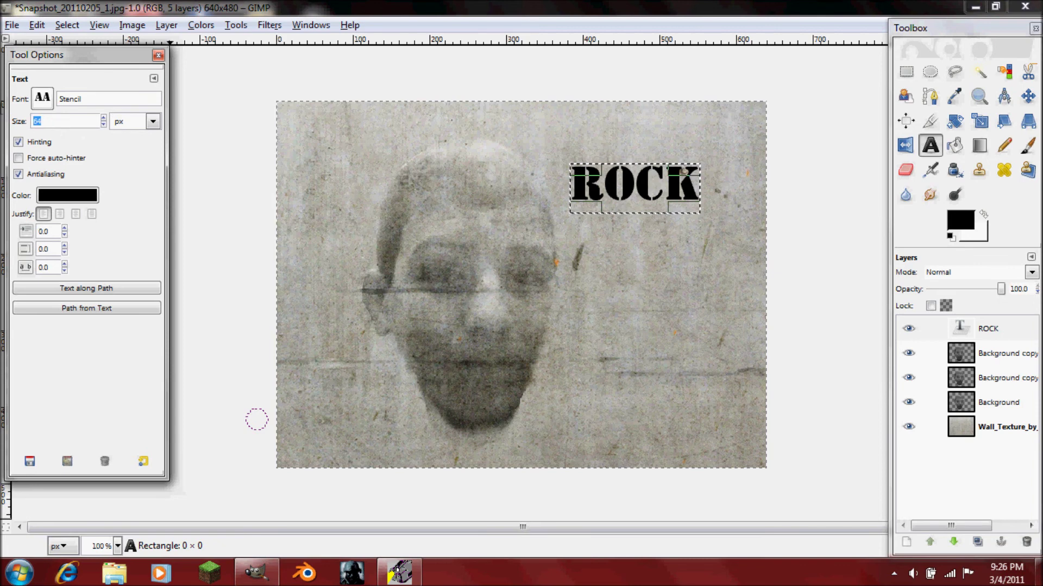
text(72)
key(Return)
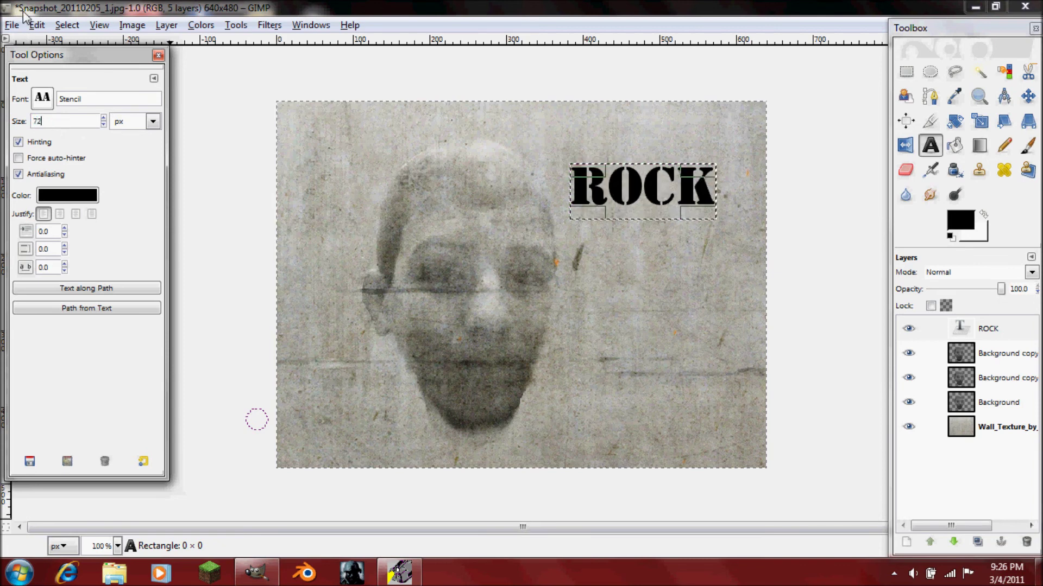
key(BackSpace)
key(BackSpace)
text(80)
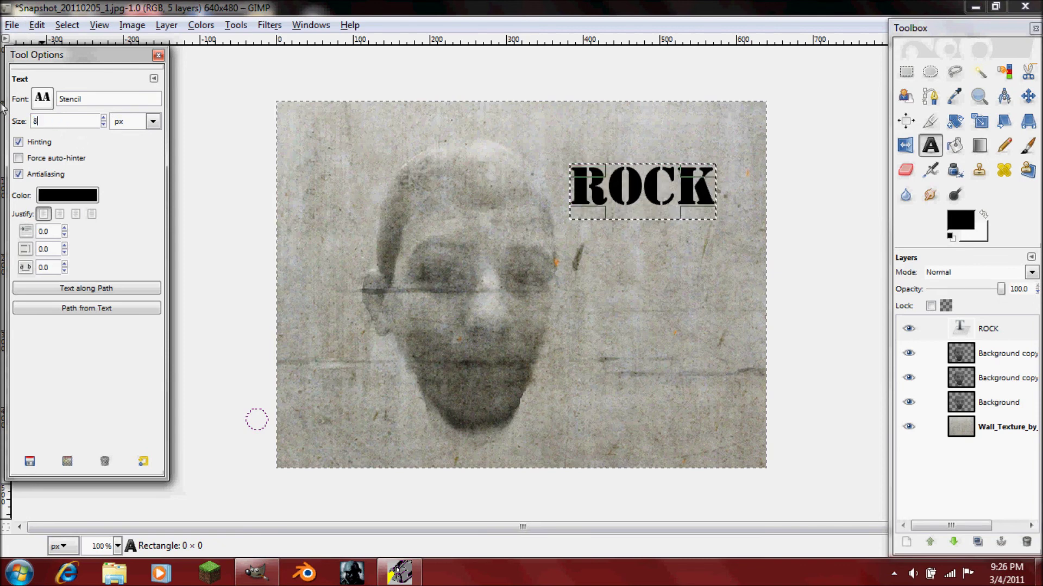
key(Return)
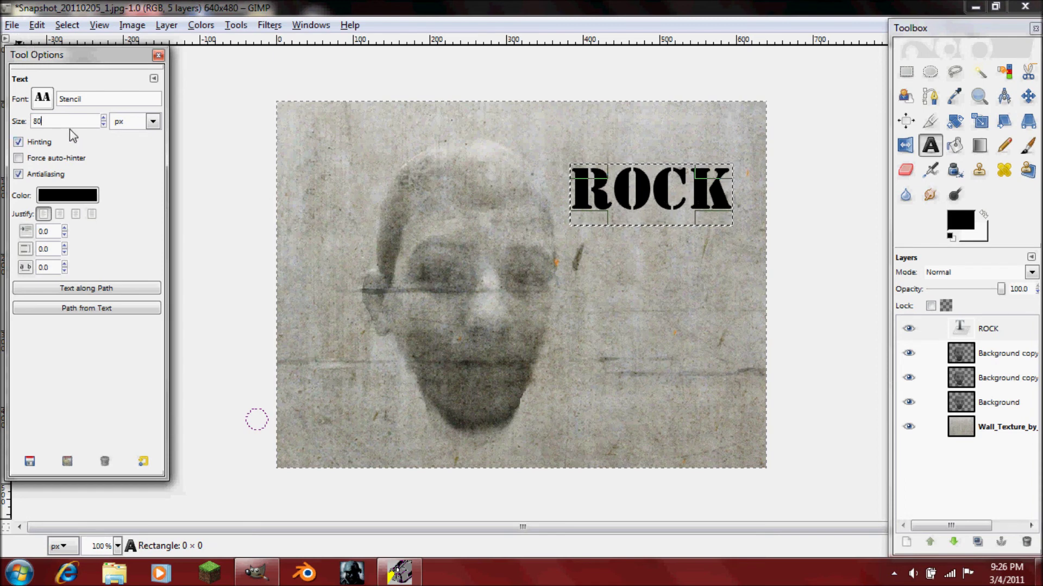
text(100)
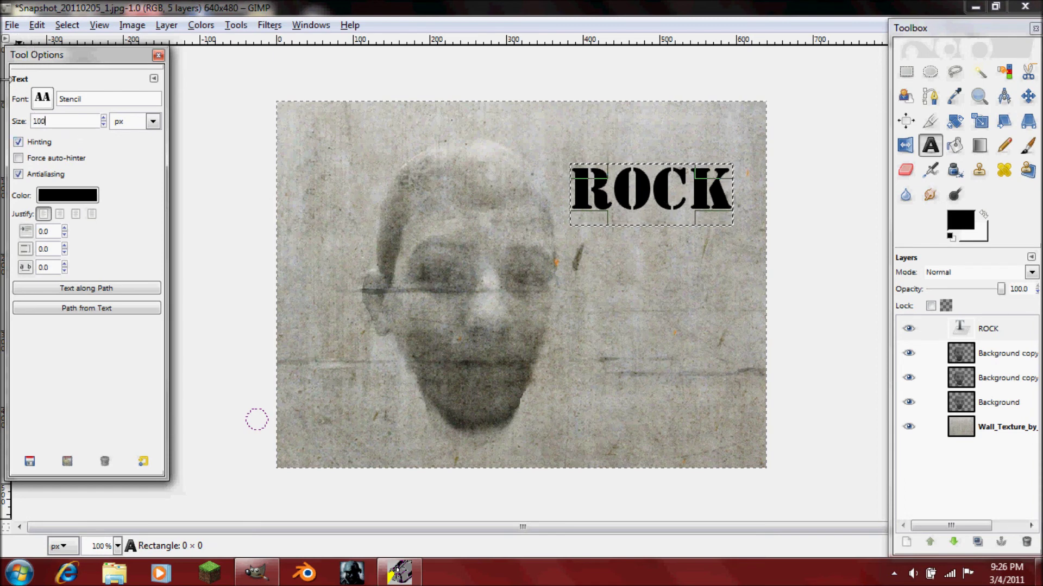
key(Return)
- Move the ROCK text down to the wall's lower right, beside the chin
key(Tab)
drag(663, 193, 642, 392)
key(Tab)
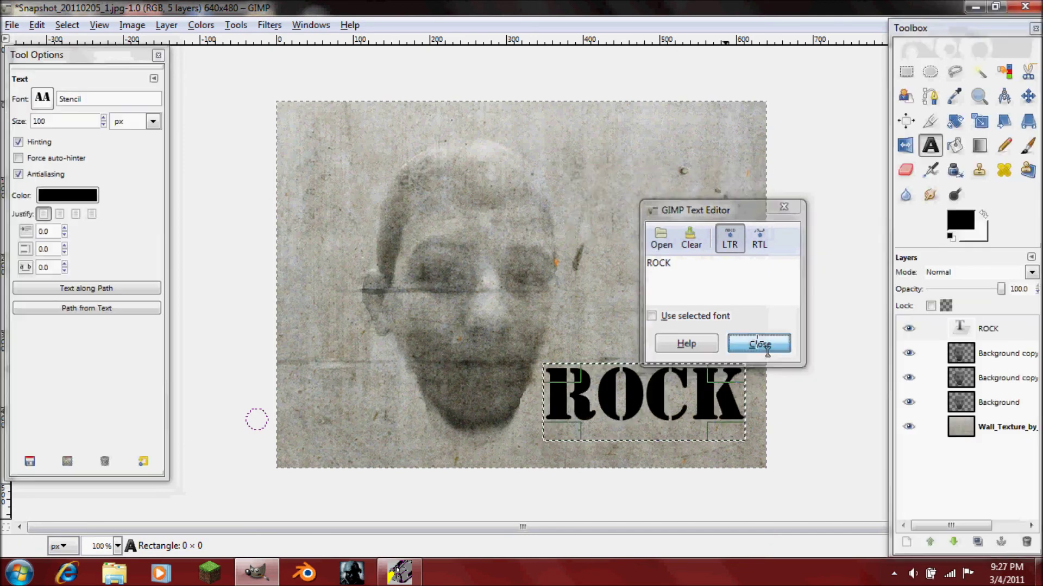
click(752, 344)
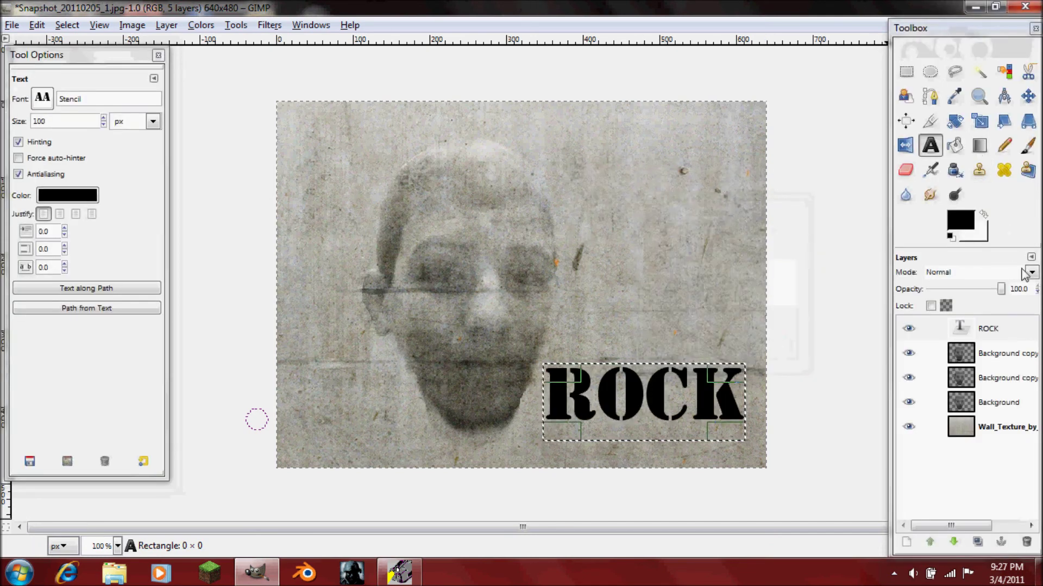
click(1014, 330)
- Discard the ROCK layer's text information and set its blend mode to Overlay
right_click(986, 327)
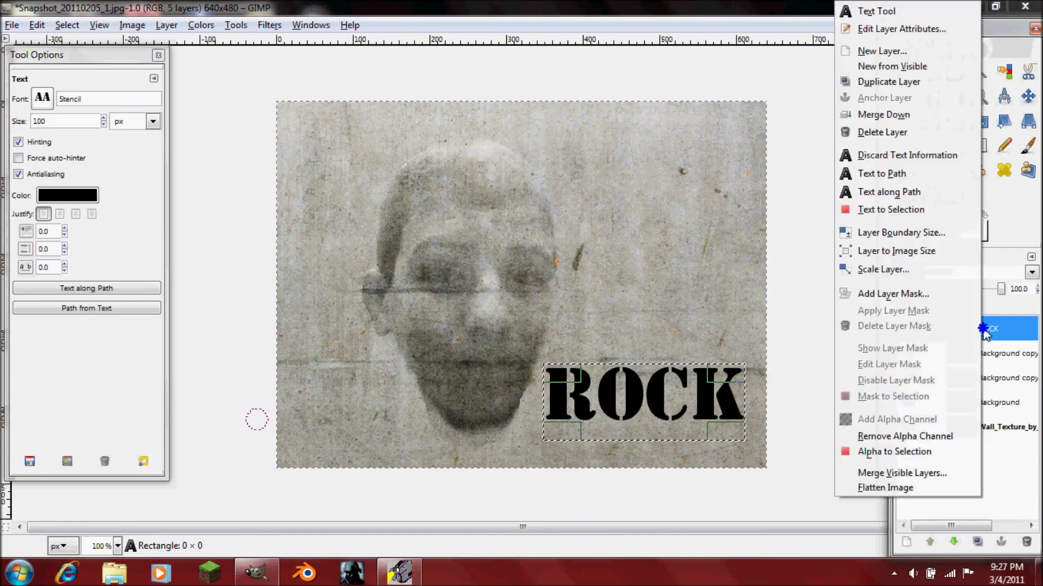
click(868, 157)
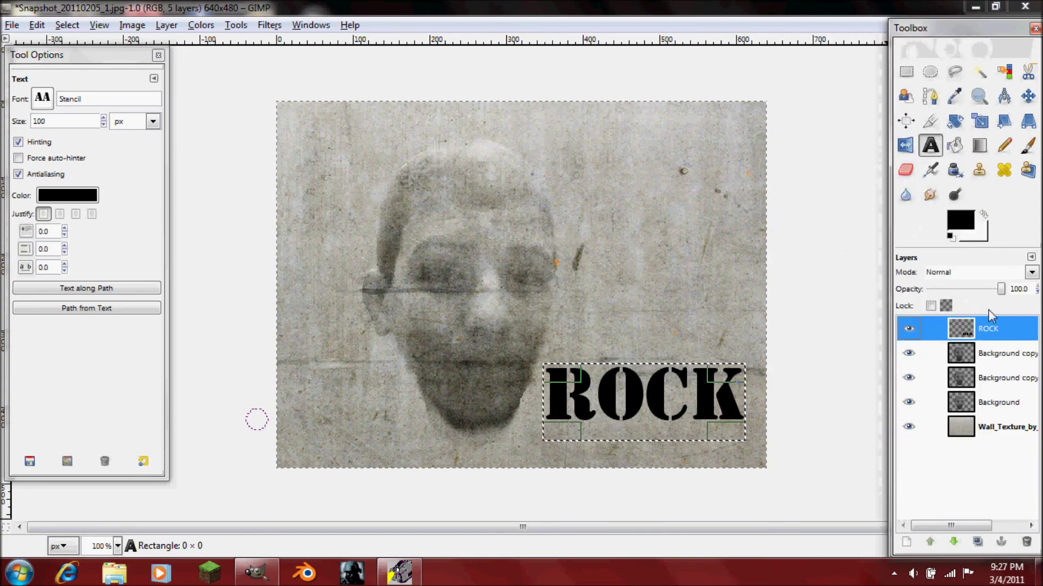
click(1032, 273)
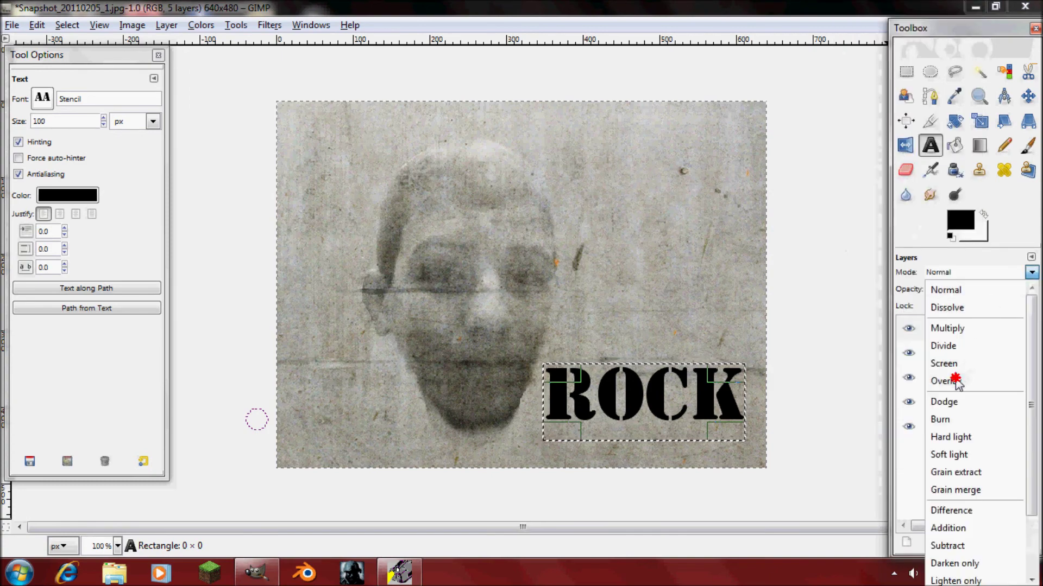
click(956, 380)
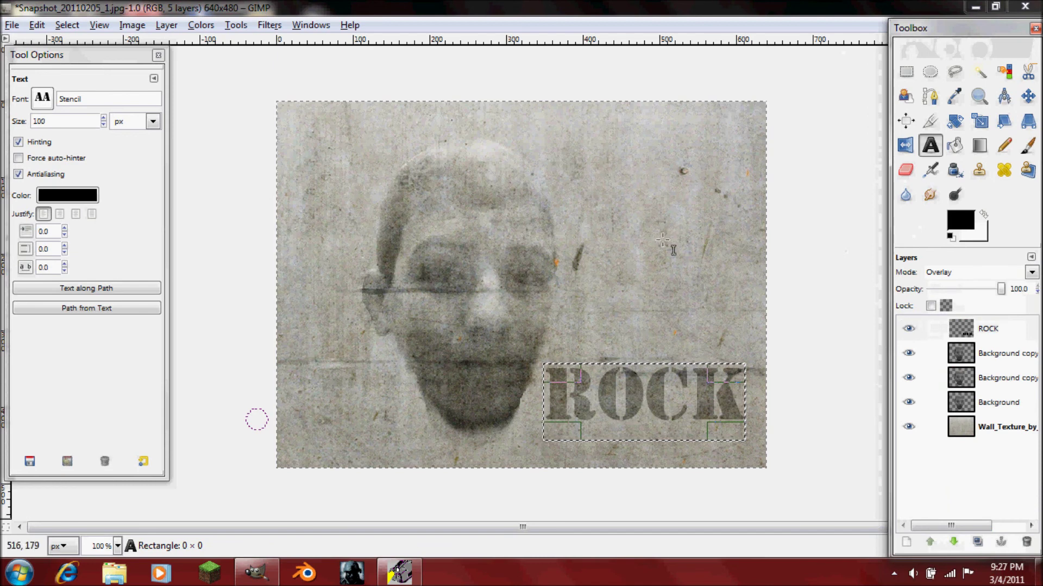
click(1000, 373)
click(975, 149)
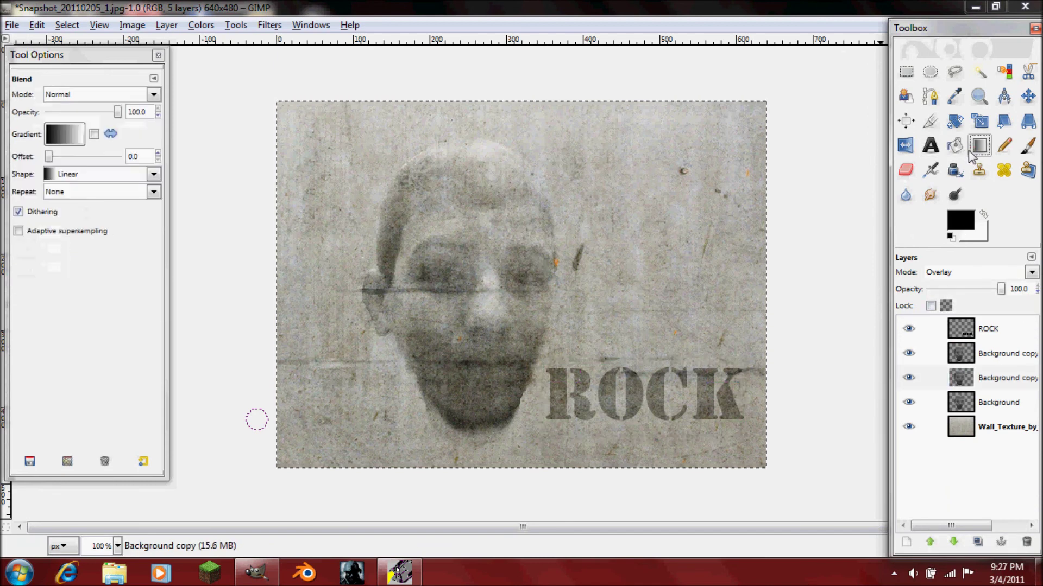